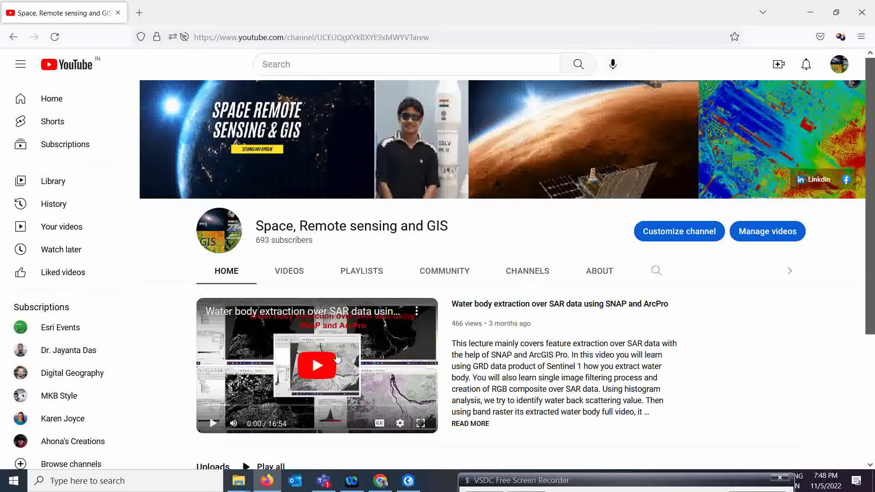
left_click_drag(556, 483, 567, 484)
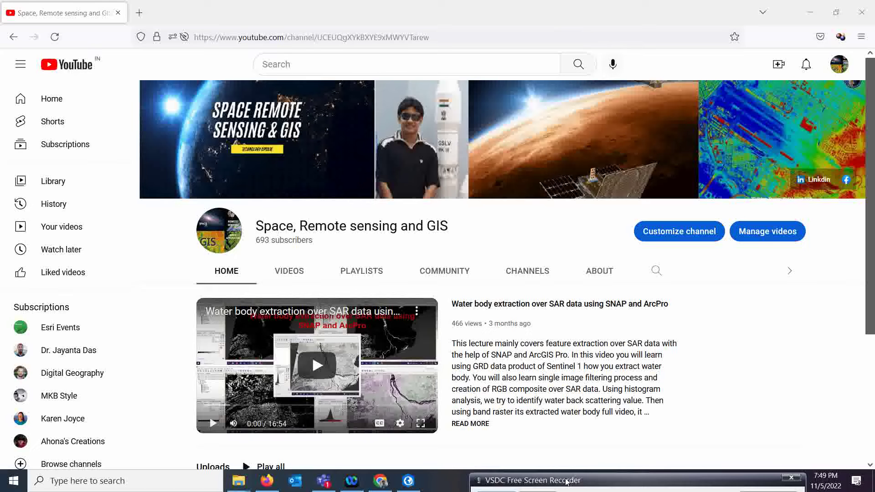
- Switch to Google Chrome and search Google for "world geologic maps usgs"
mouse_move(380, 483)
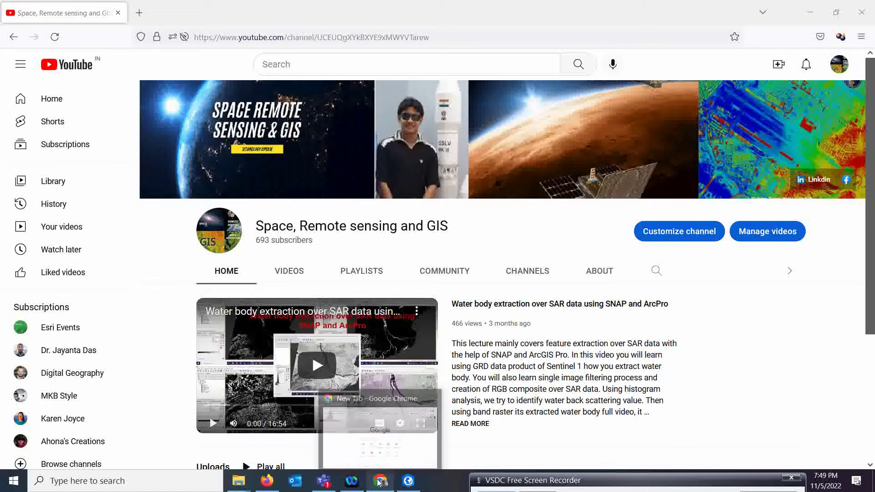
left_click(378, 482)
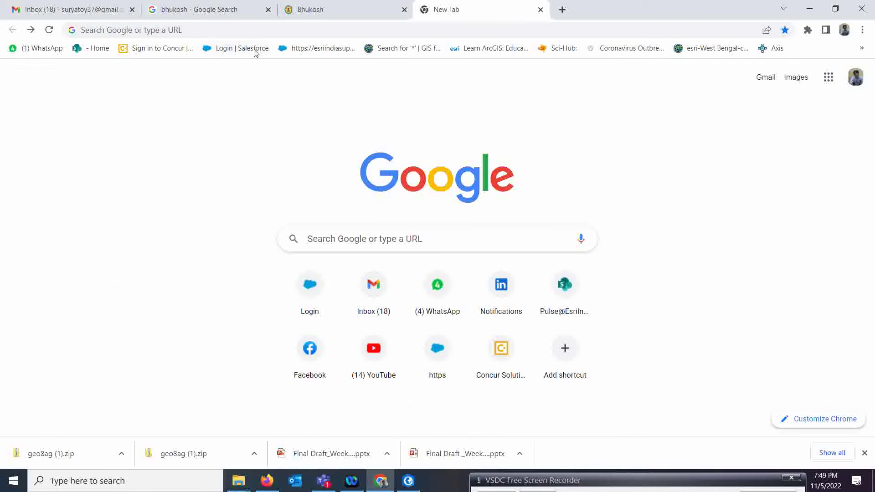
left_click(378, 245)
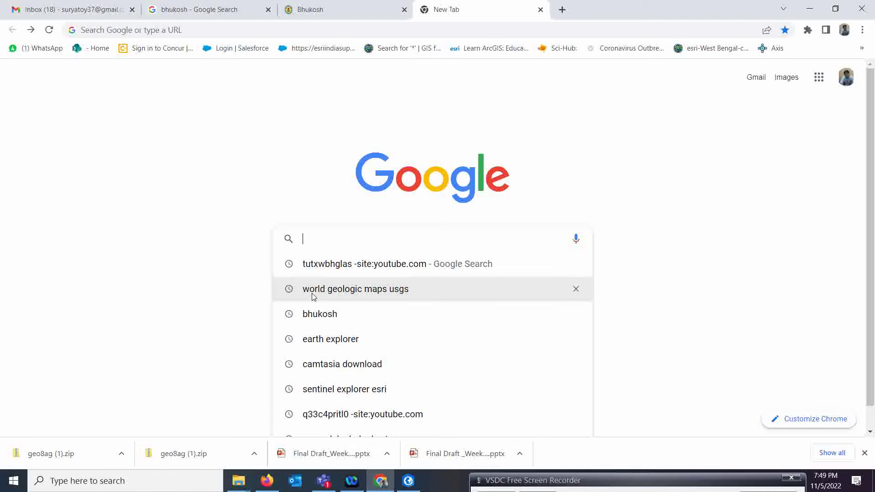
left_click(375, 292)
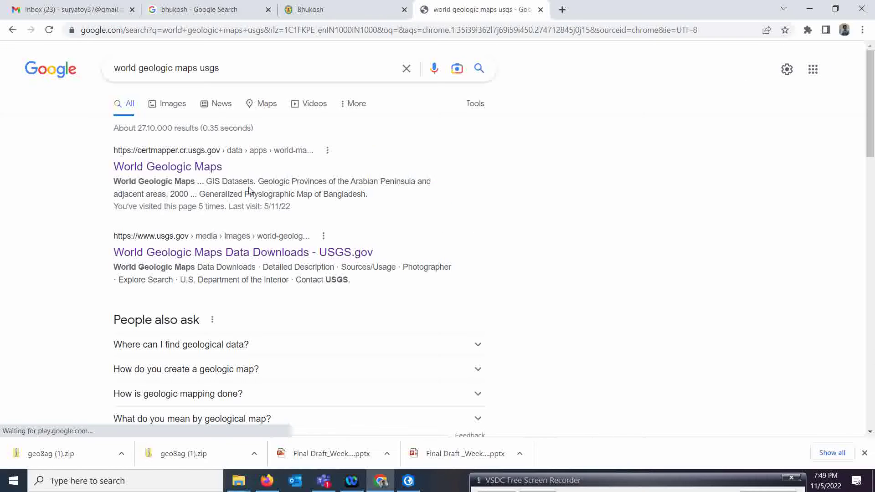
- Open the certmapper.cr.usgs.gov World Geologic Maps result in a new tab and show that page
right_click(162, 168)
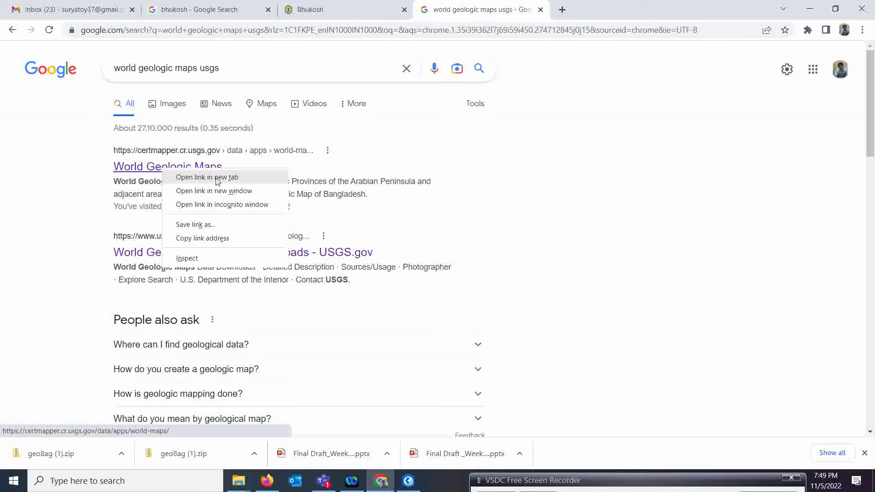
left_click(191, 178)
left_click(589, 12)
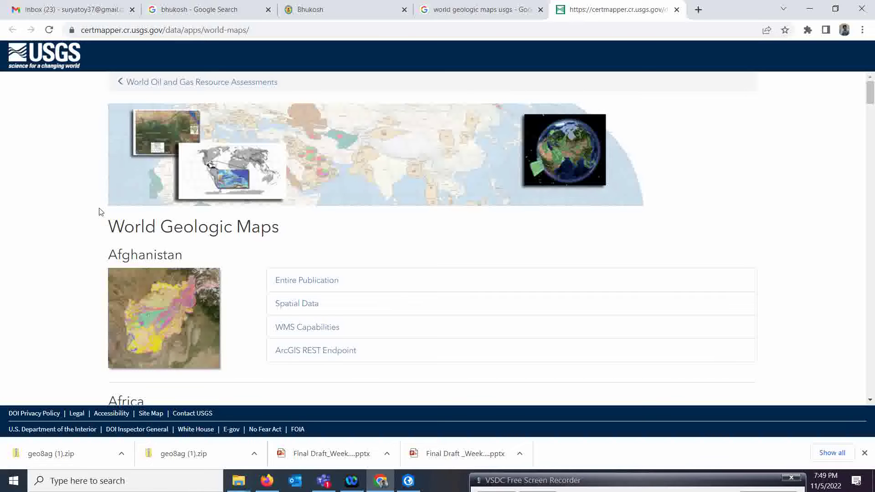
- Download the shapefile of the Geologic map of South Asia from the South Asia section
scroll(110, 212, "down", 1)
scroll(138, 212, "down", 3)
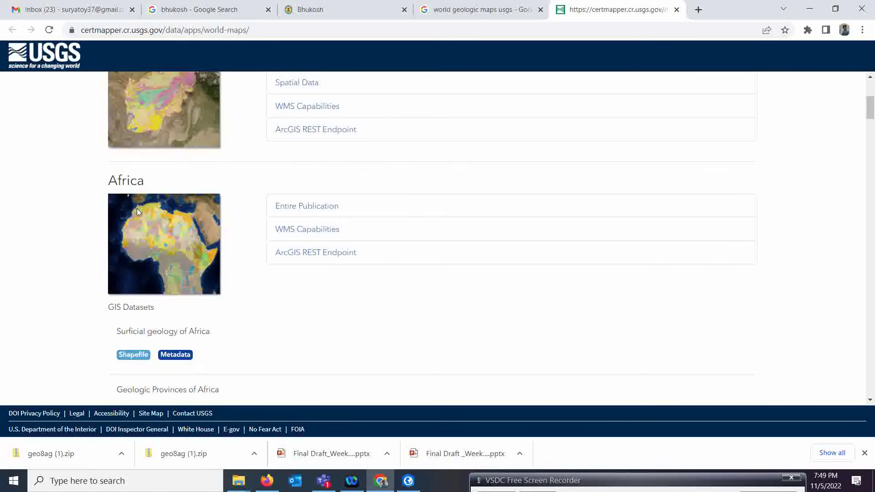
scroll(170, 219, "down", 11)
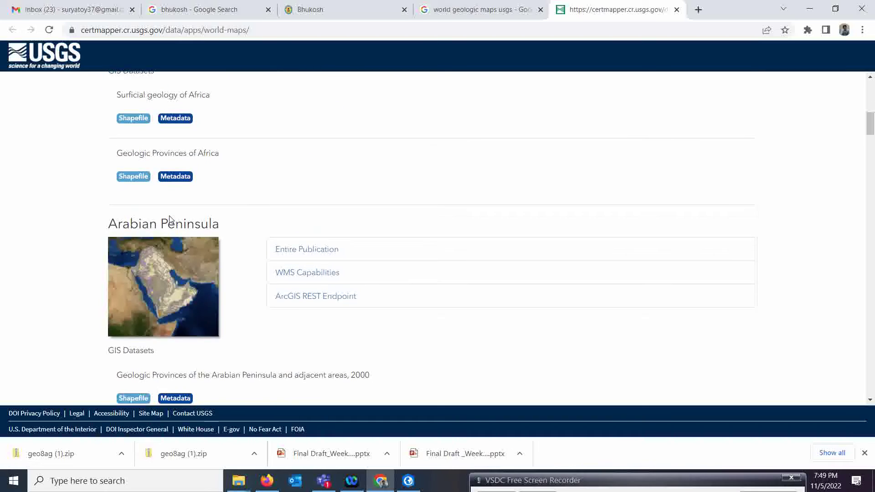
scroll(169, 220, "down", 11)
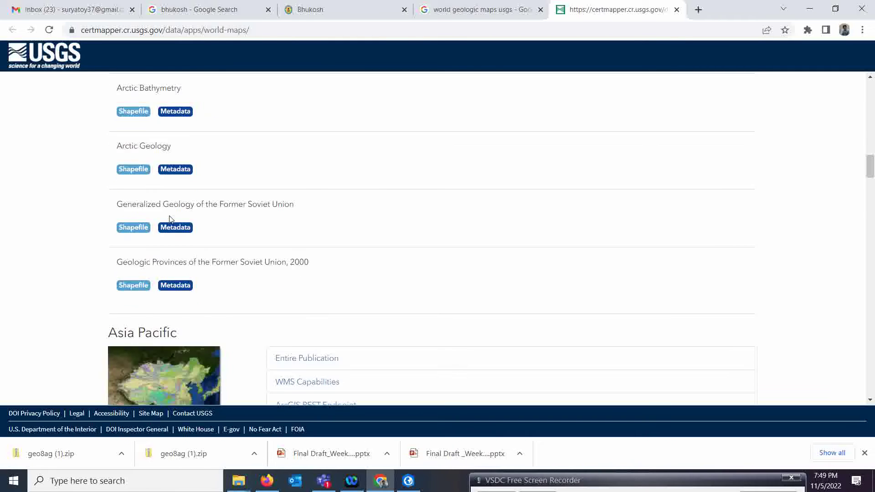
scroll(169, 220, "down", 12)
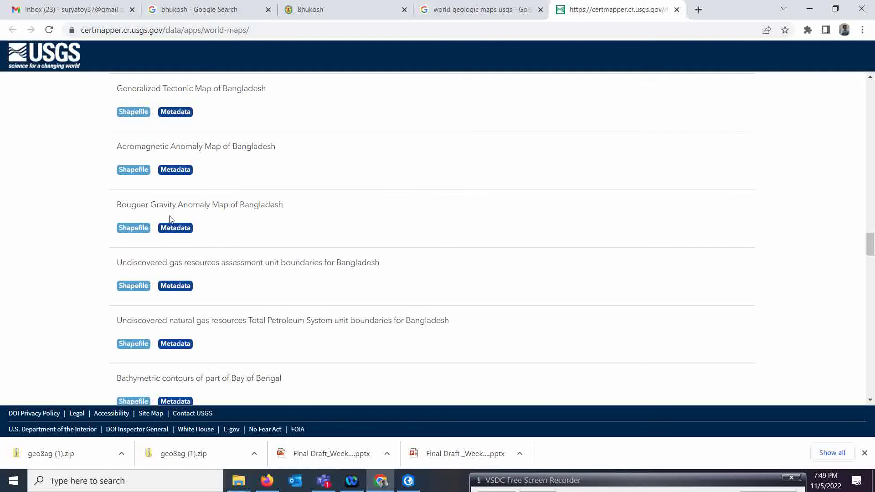
scroll(170, 219, "down", 5)
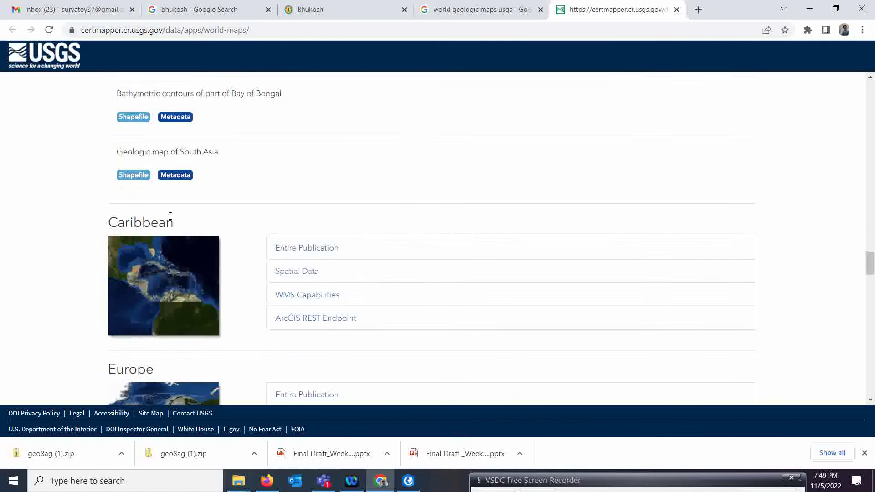
scroll(170, 219, "down", 3)
scroll(169, 217, "down", 10)
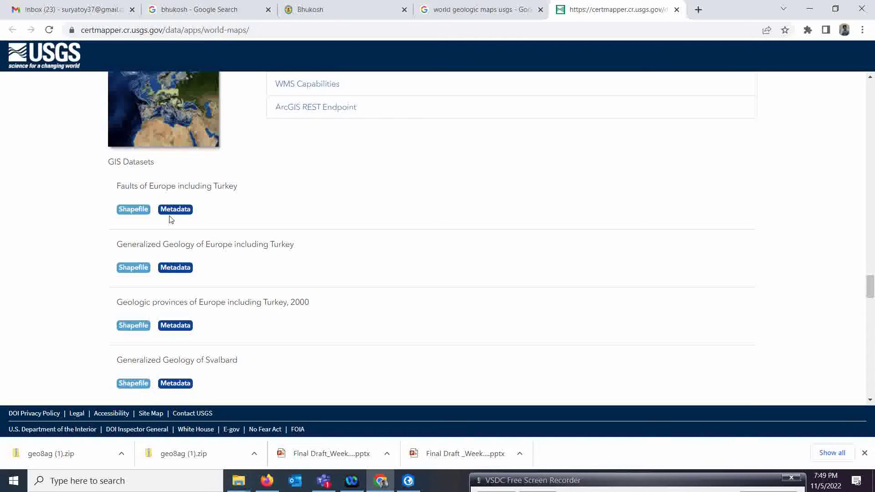
scroll(170, 220, "down", 19)
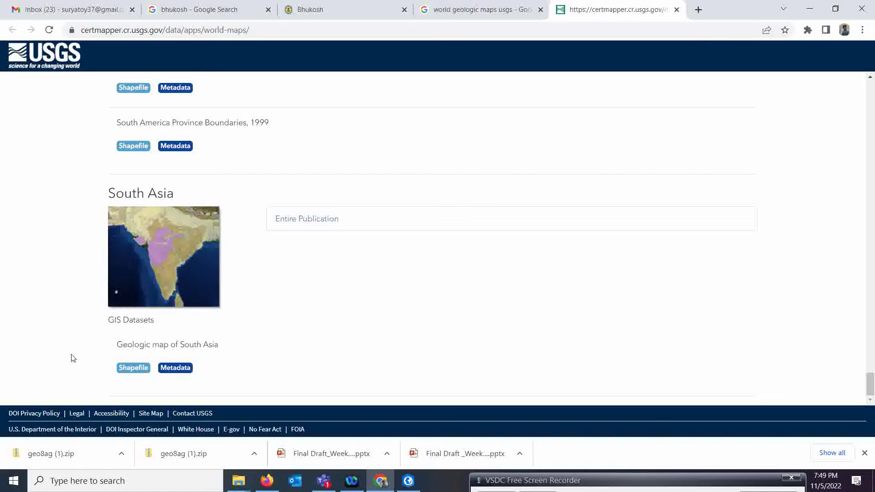
left_click(134, 372)
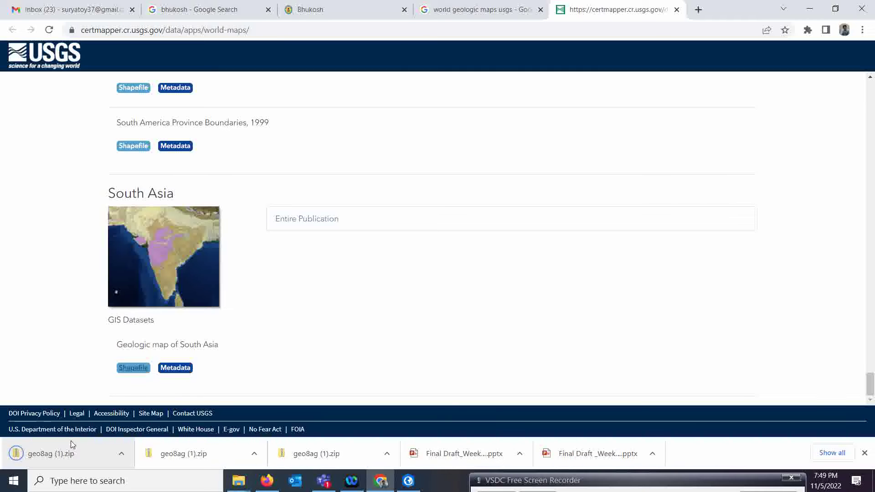
- View the metadata of the Geologic map of South Asia dataset, and close it again
left_click(175, 370)
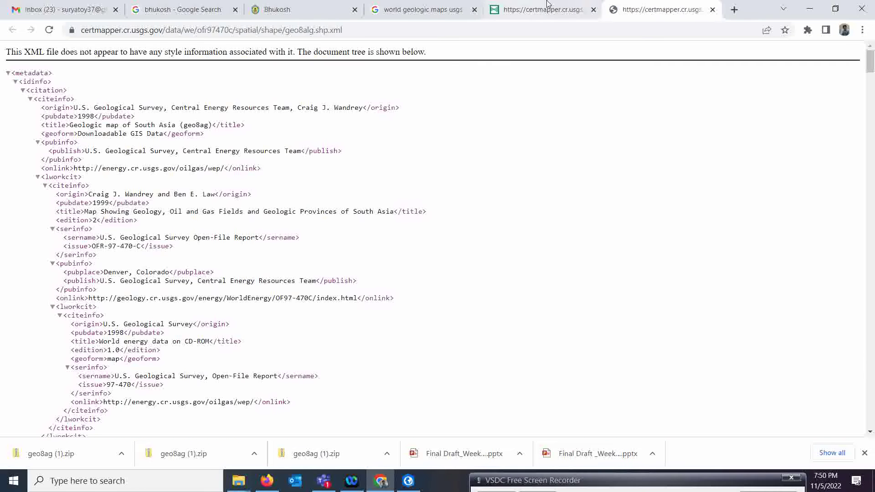
left_click(713, 9)
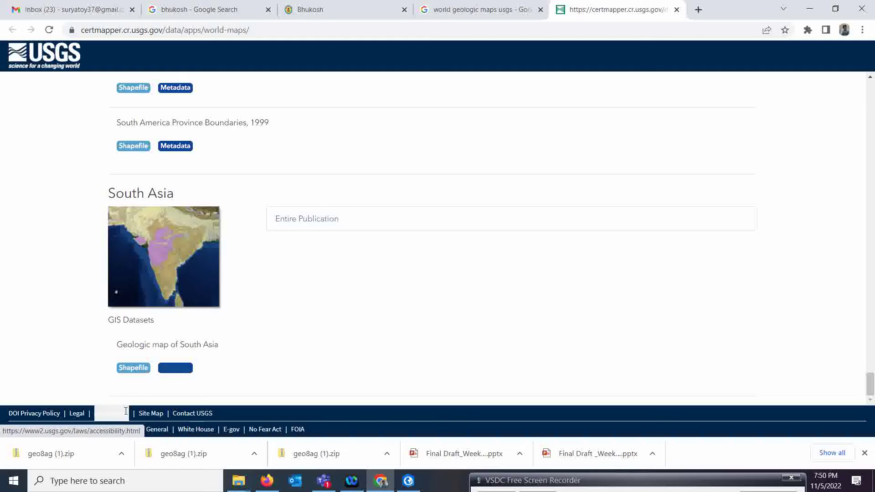
- Open the entire publication for South Asia and examine its introduction, suggested citation and study area map
left_click(302, 223)
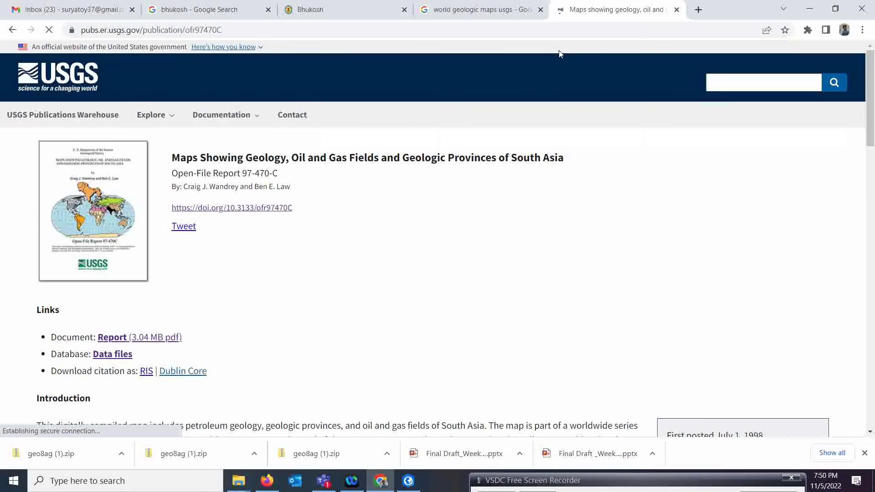
left_click(250, 212)
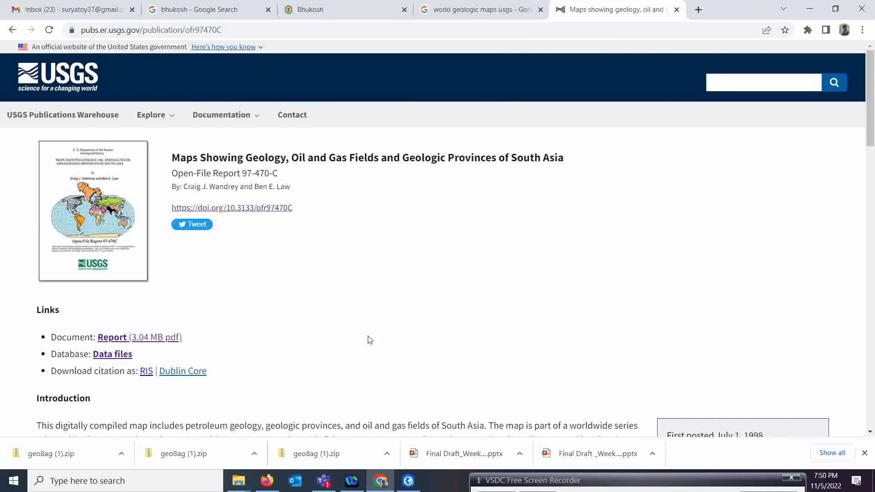
scroll(286, 293, "down", 9)
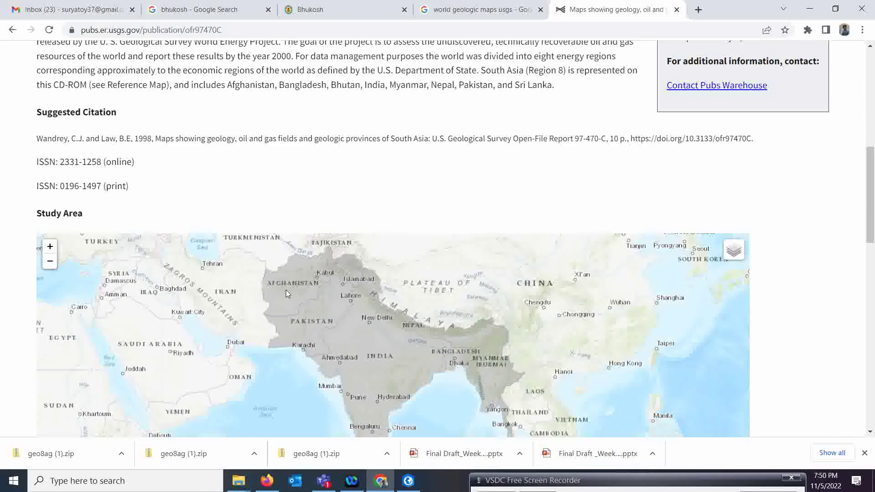
scroll(285, 289, "up", 2)
scroll(285, 289, "down", 2)
scroll(309, 170, "down", 4)
scroll(308, 165, "up", 1)
scroll(309, 165, "down", 1)
scroll(805, 256, "up", 13)
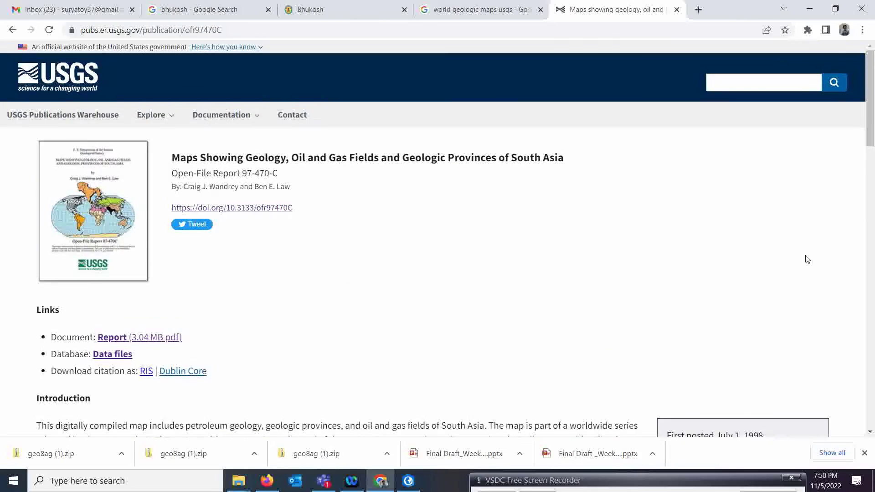
- Open the publication's PDF report and look through it to the geology map of South Asia on page 10
left_click(95, 234)
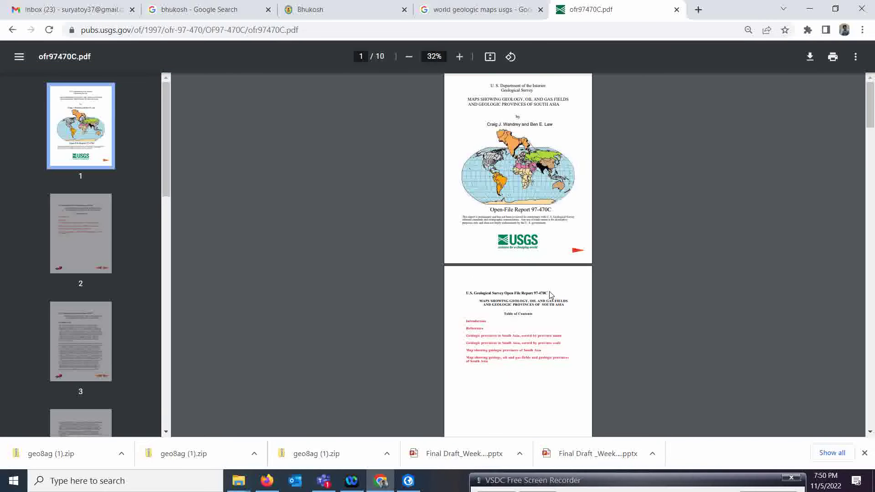
scroll(550, 294, "down", 6)
scroll(534, 275, "down", 15)
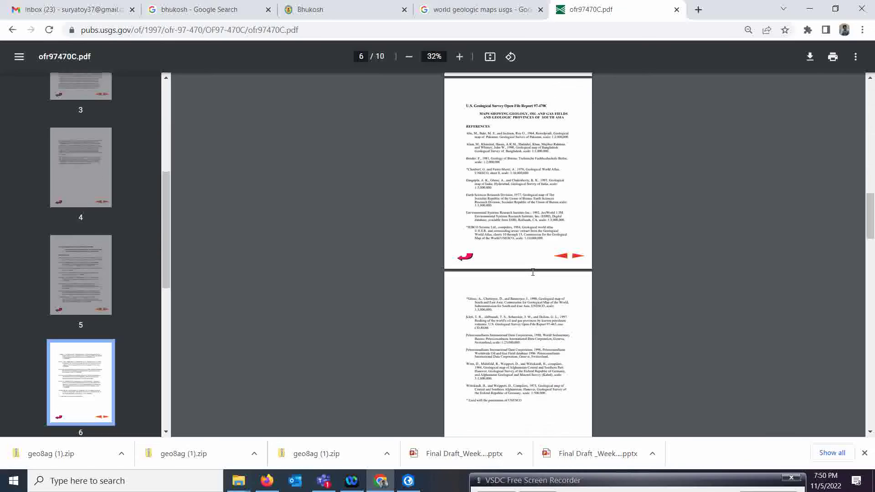
scroll(532, 272, "down", 15)
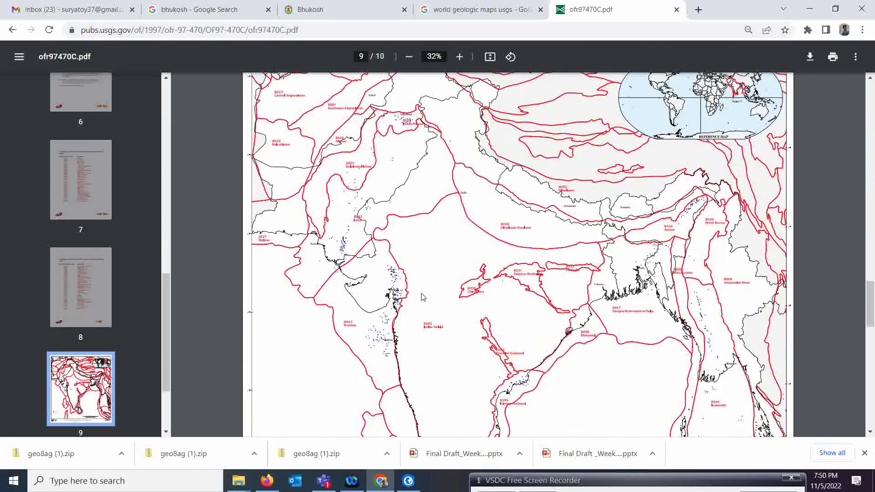
scroll(427, 296, "down", 8)
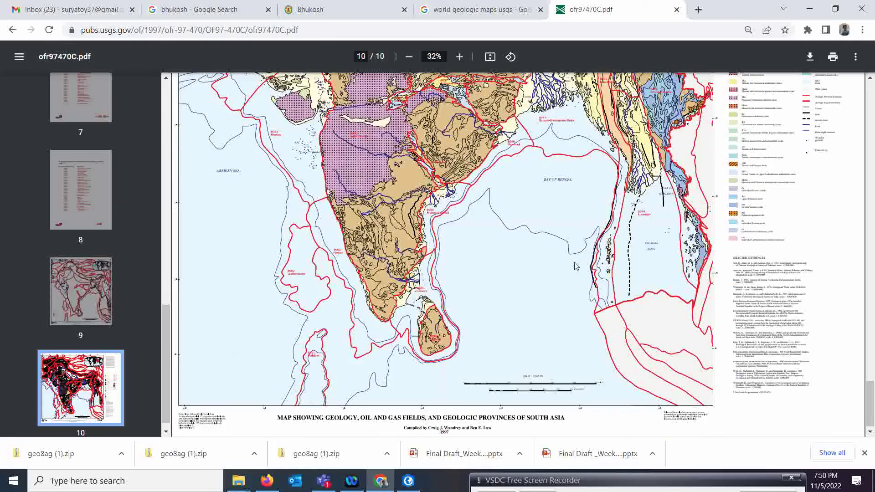
scroll(739, 280, "up", 2)
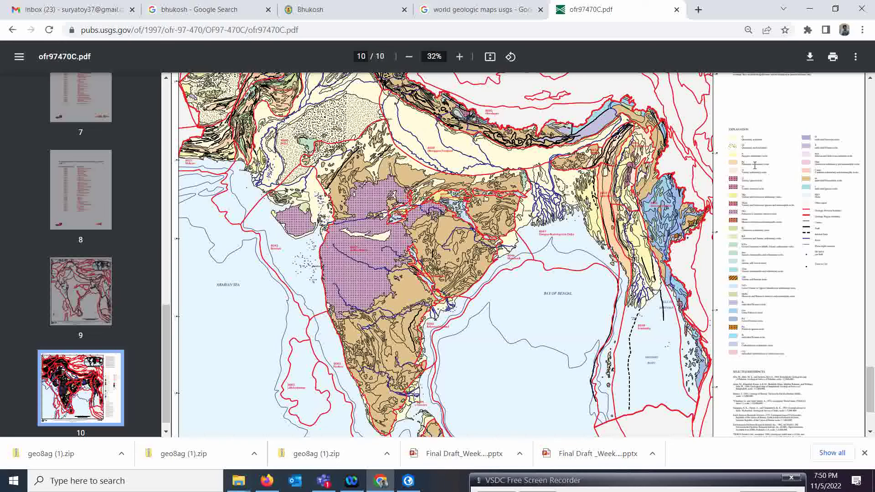
- Enlarge the page 10 geology map to 67% and examine its Explanation legend
left_click(460, 57)
left_click(460, 57)
left_click(459, 57)
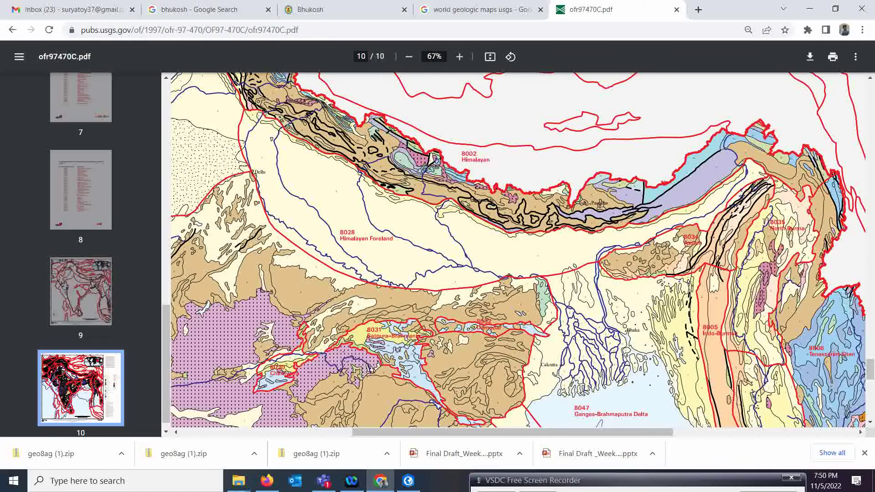
left_click_drag(543, 432, 701, 432)
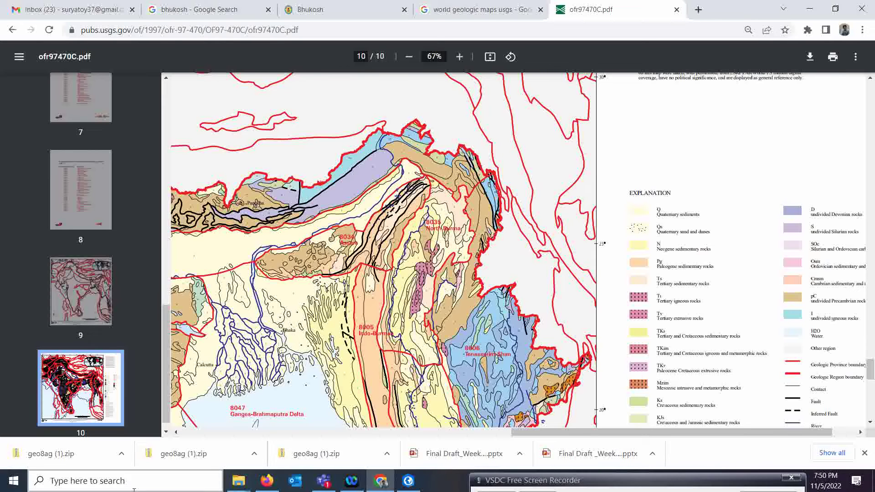
- Switch to the File Explorer window showing the Indian Geololocal data Final folder
mouse_move(242, 488)
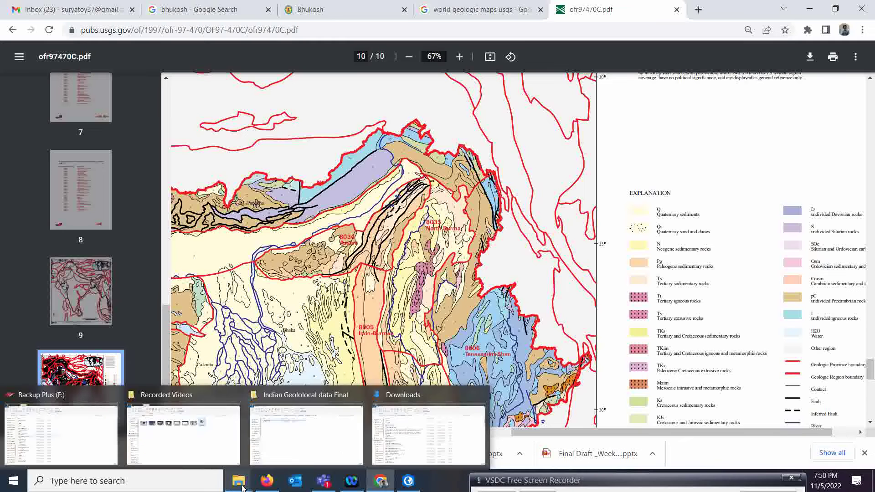
left_click(313, 456)
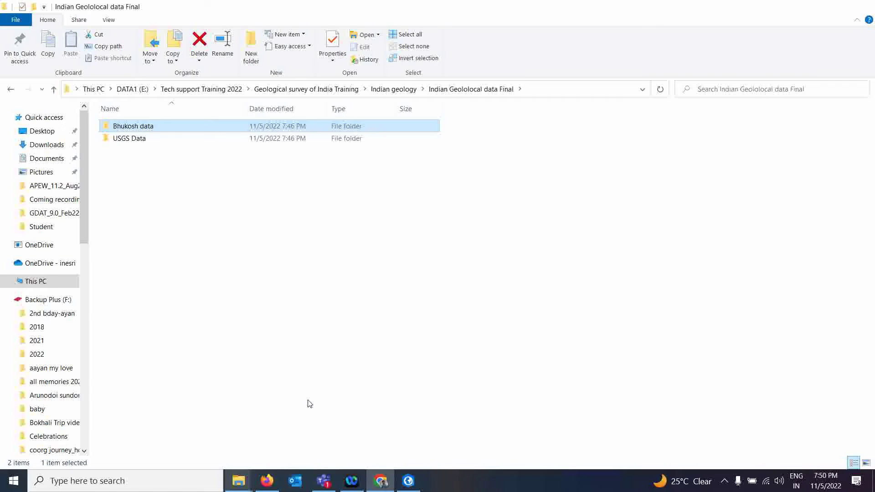
left_click(239, 481)
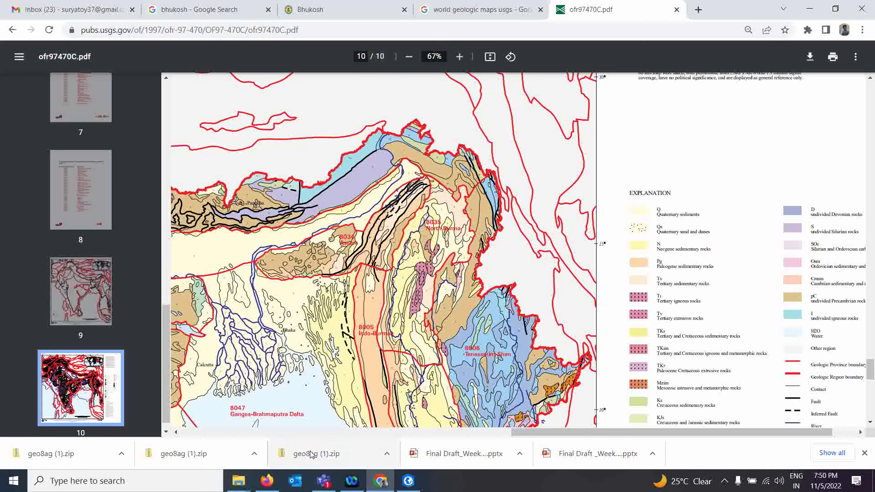
mouse_move(239, 481)
left_click(322, 444)
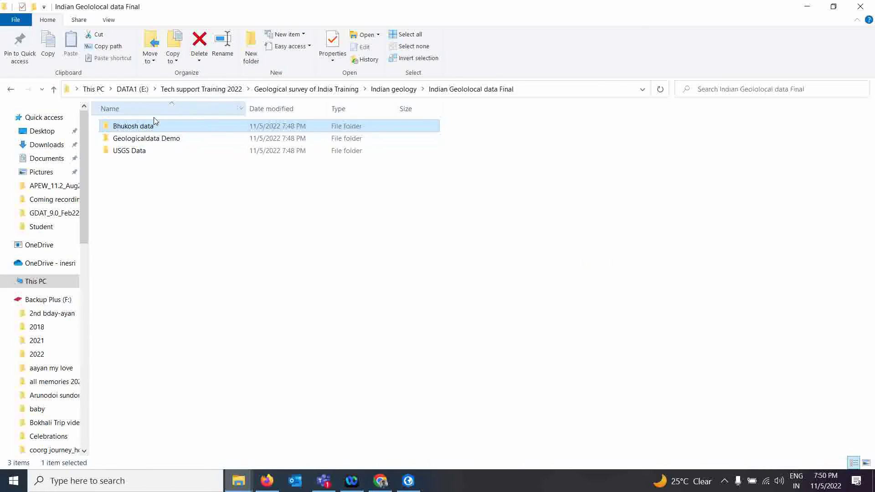
- Look inside the Geologicaldata Demo folder, return to its parent folder, and open the USGS Data folder
double_click(143, 139)
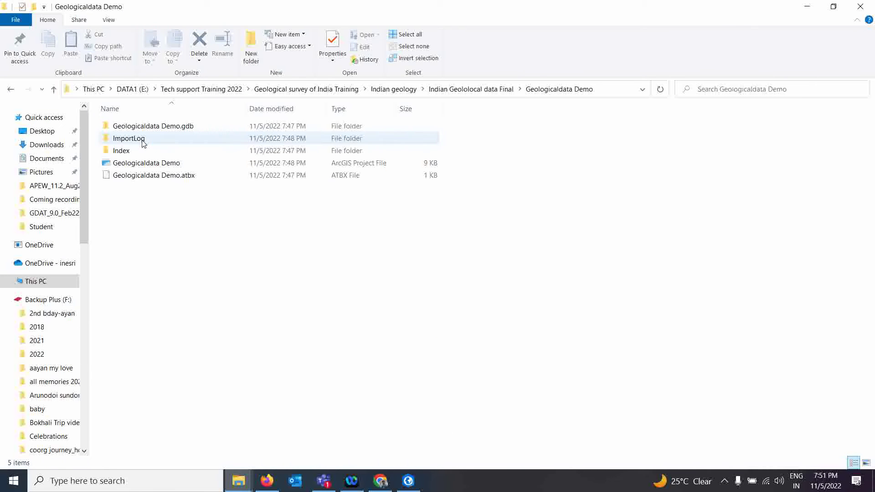
left_click(10, 91)
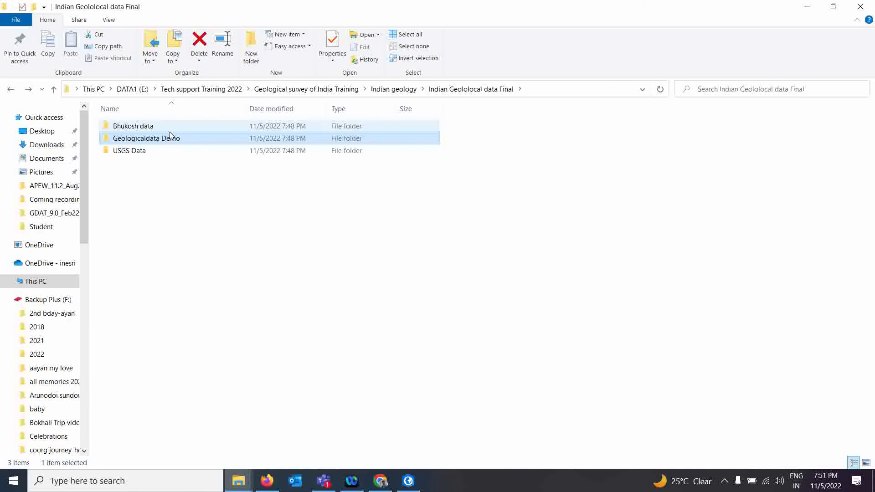
double_click(136, 152)
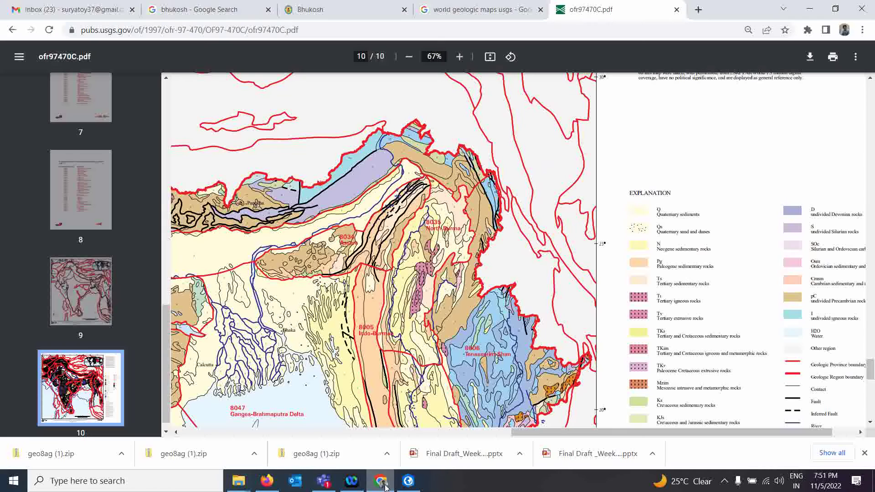
- View the Bhukosh portal page in the browser, and look inside the Bhukosh data folder in File Explorer before returning to its parent folder
left_click(380, 480)
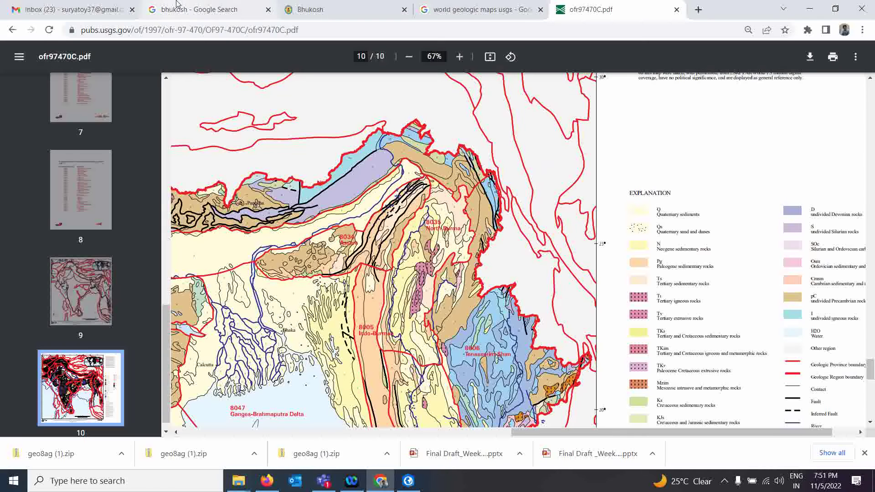
left_click(315, 10)
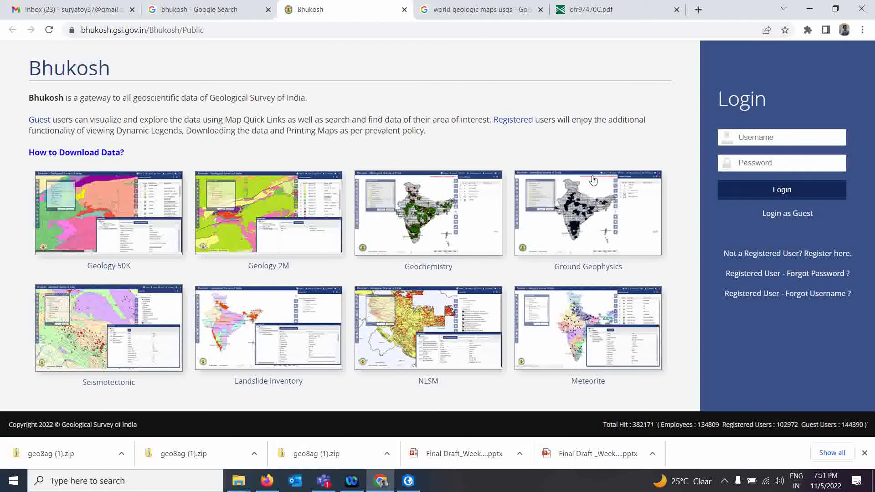
left_click(238, 483)
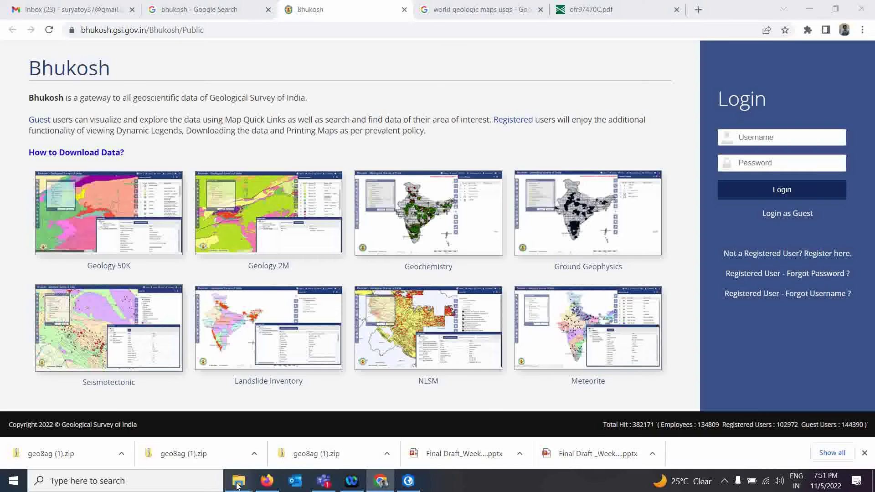
left_click(304, 439)
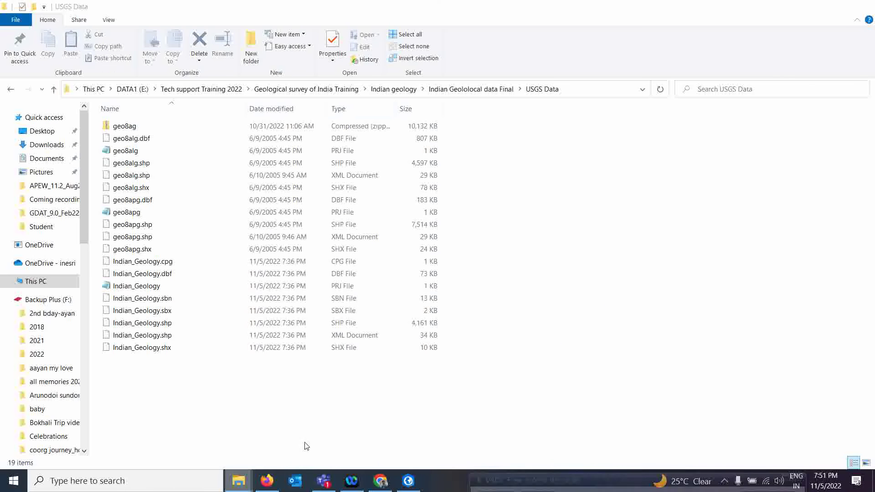
left_click(473, 90)
double_click(141, 127)
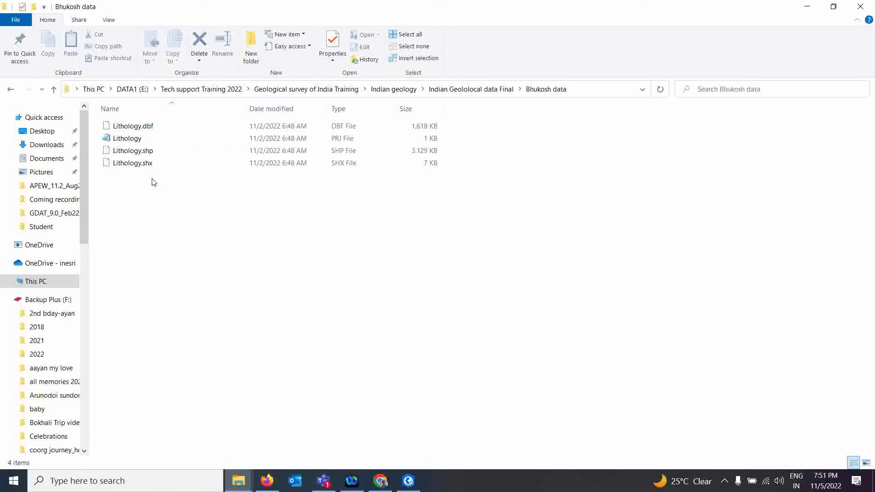
left_click(477, 90)
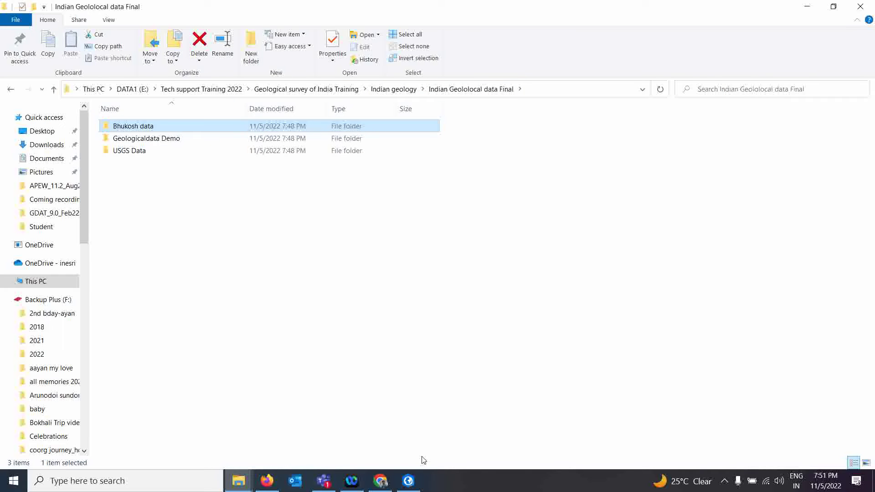
- Switch to ArcGIS Pro and add geo8apg.shp from the USGS Data folder to the map
mouse_move(408, 483)
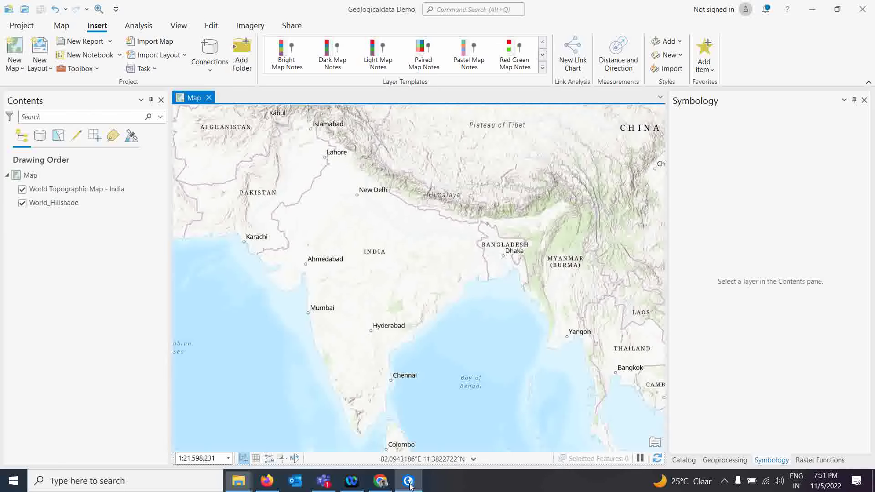
left_click(405, 438)
left_click_drag(376, 209, 377, 222)
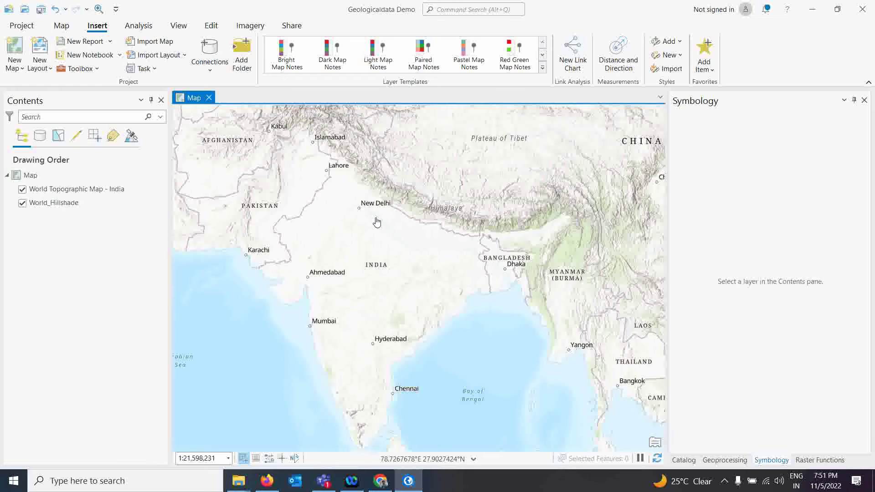
left_click(61, 26)
left_click(242, 69)
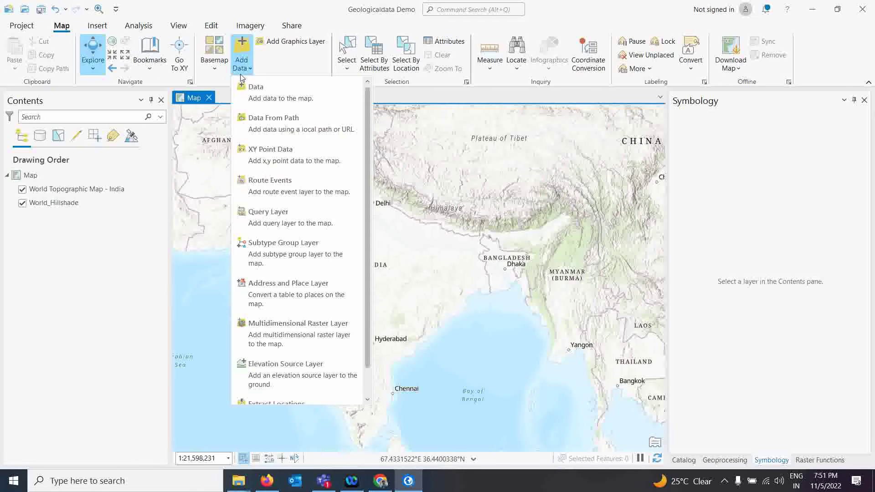
left_click(245, 92)
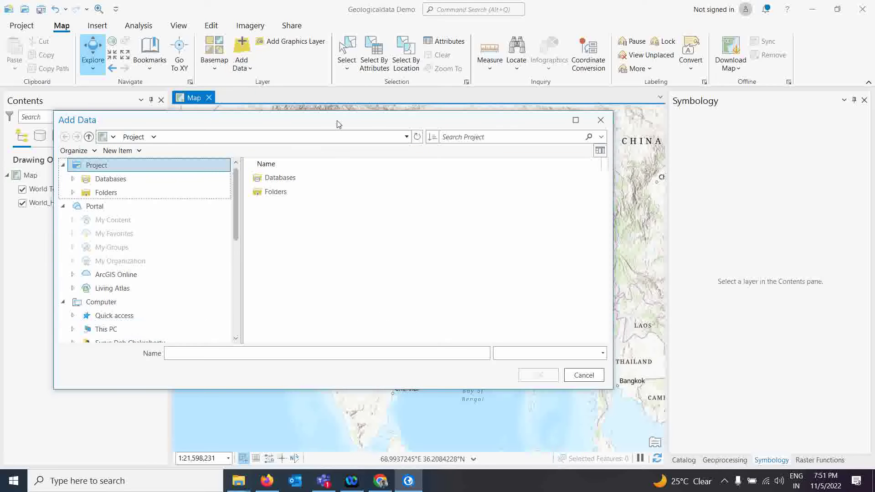
left_click(296, 139)
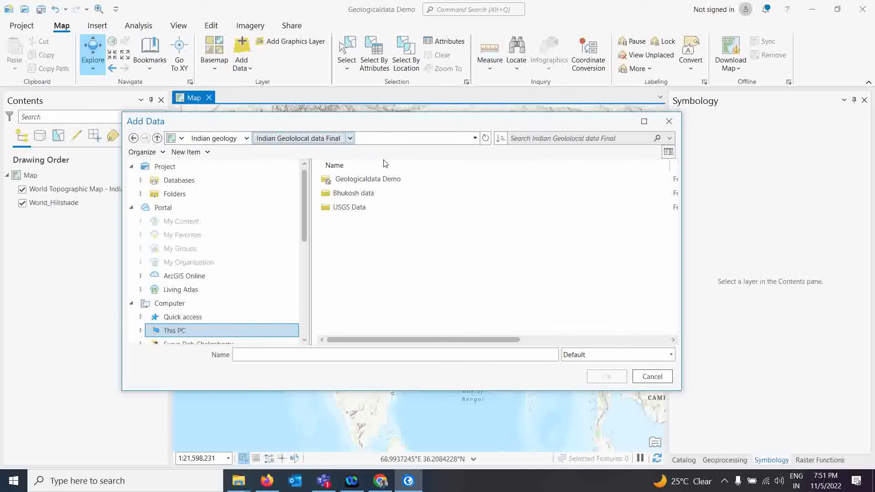
double_click(343, 208)
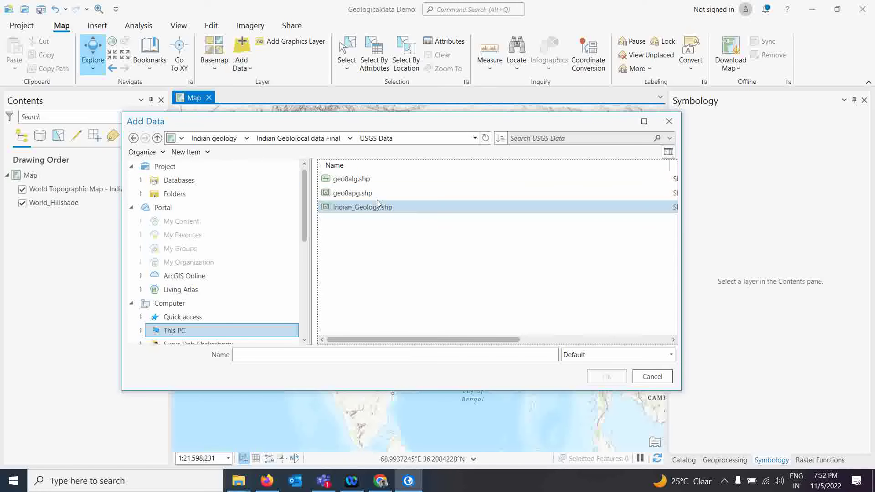
left_click(338, 195)
left_click(622, 378)
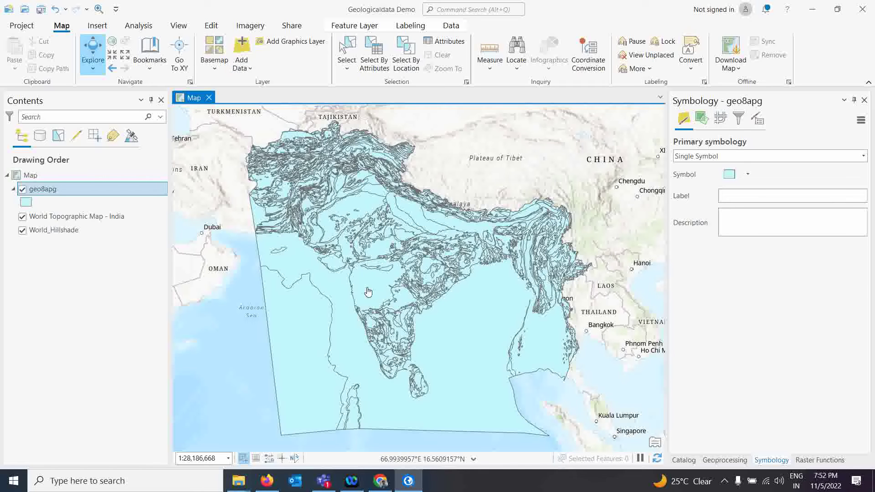
- Open the geo8apg attribute table, check its GLG codes against the legend in ofr97470C.pdf in the browser, and close the table
right_click(50, 189)
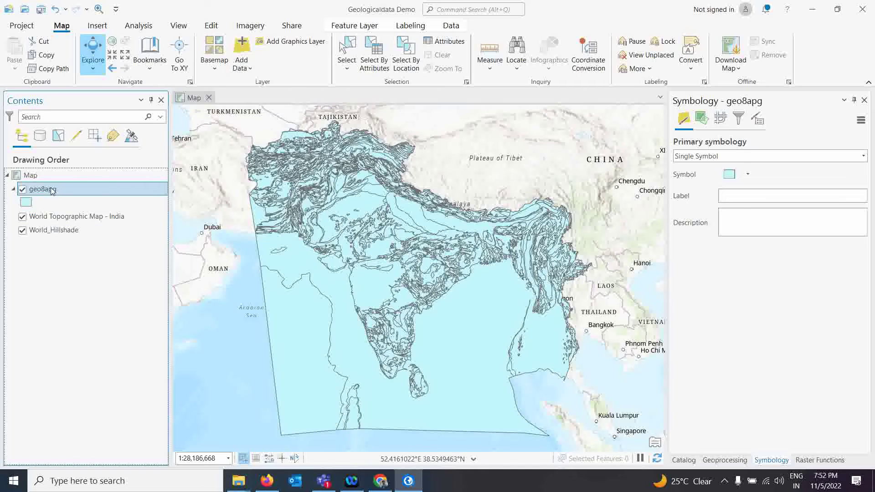
left_click(91, 134)
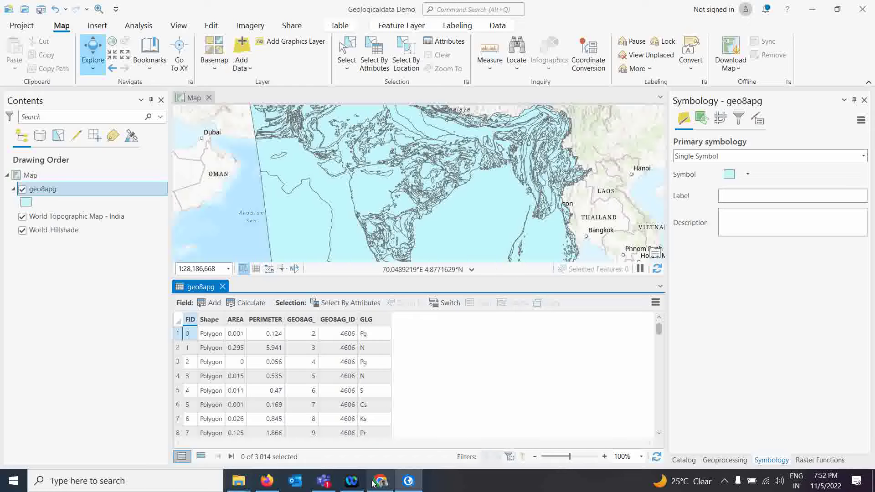
mouse_move(380, 483)
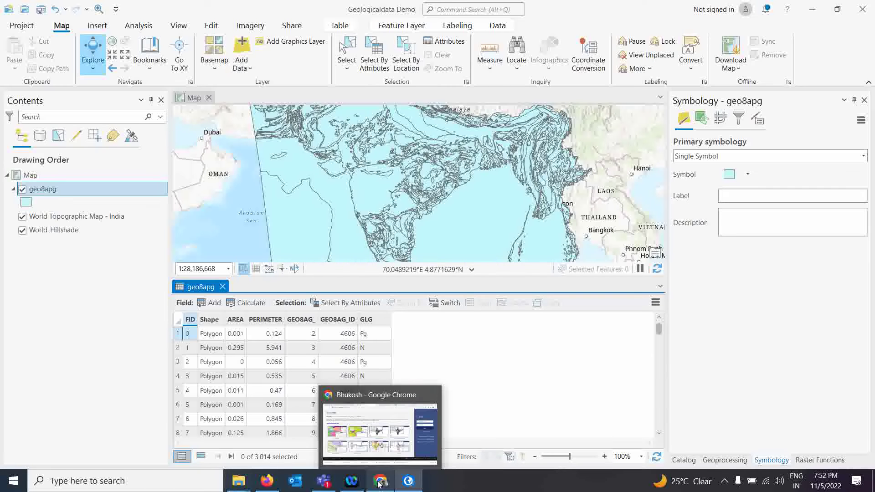
left_click(370, 451)
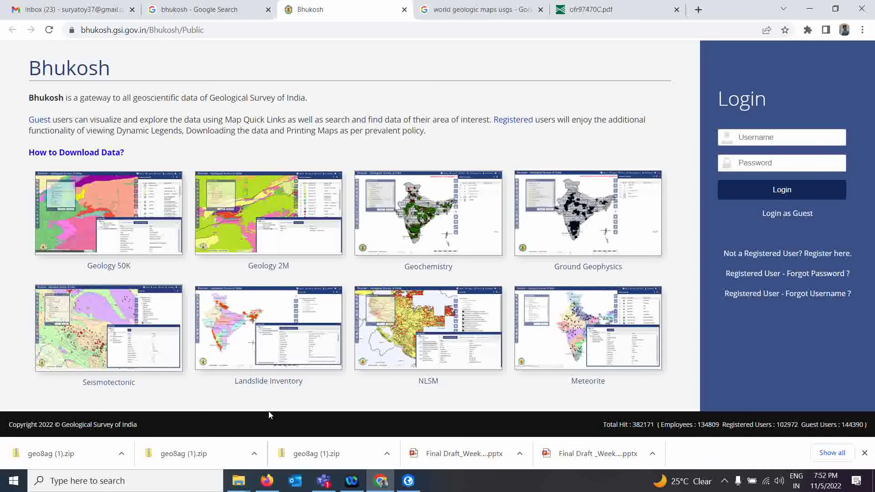
left_click(606, 11)
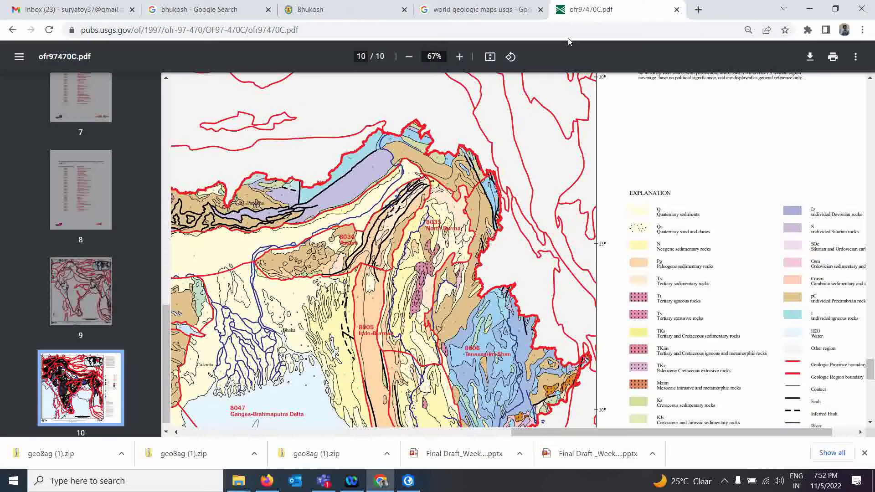
left_click(810, 9)
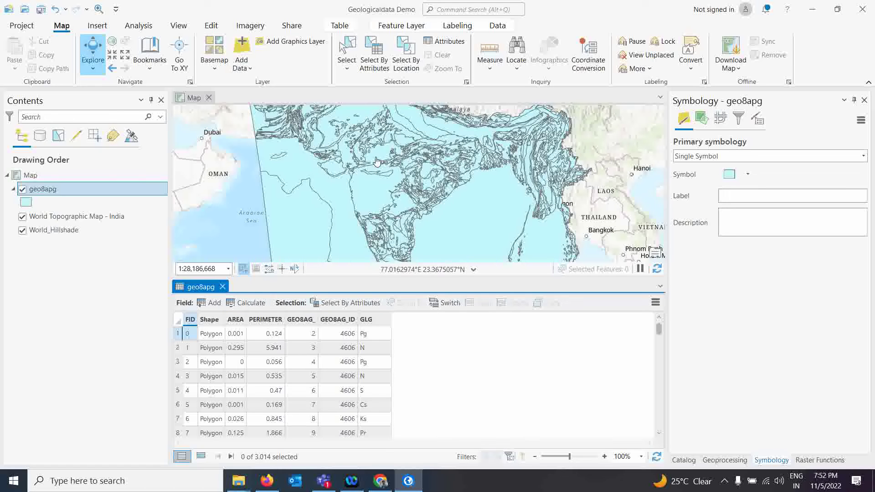
left_click(222, 287)
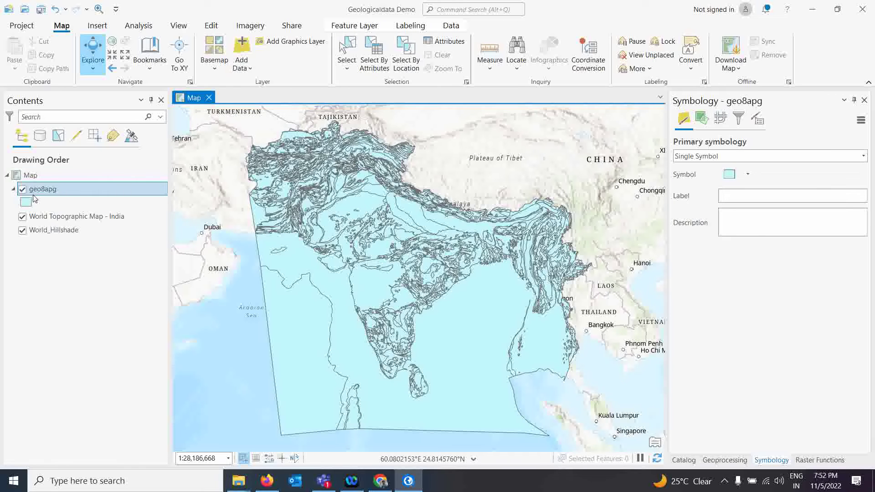
- Symbolize the geo8apg layer by unique values of the GLG field
left_click(354, 26)
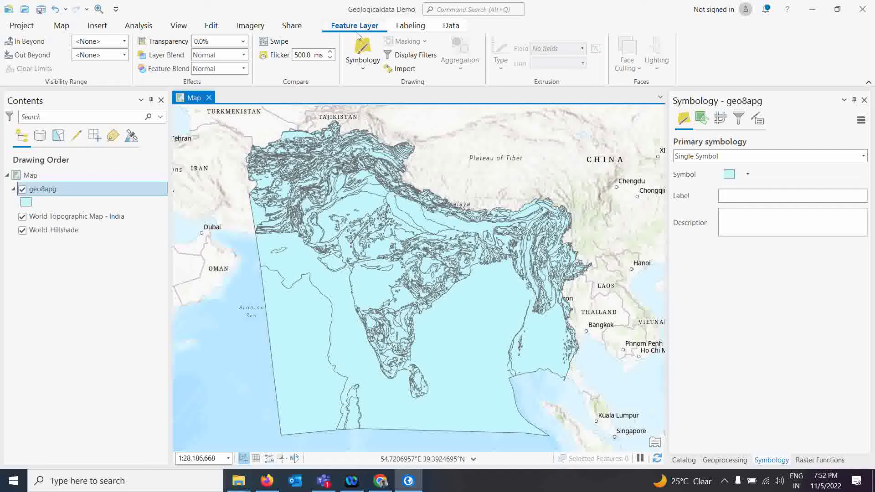
left_click(363, 56)
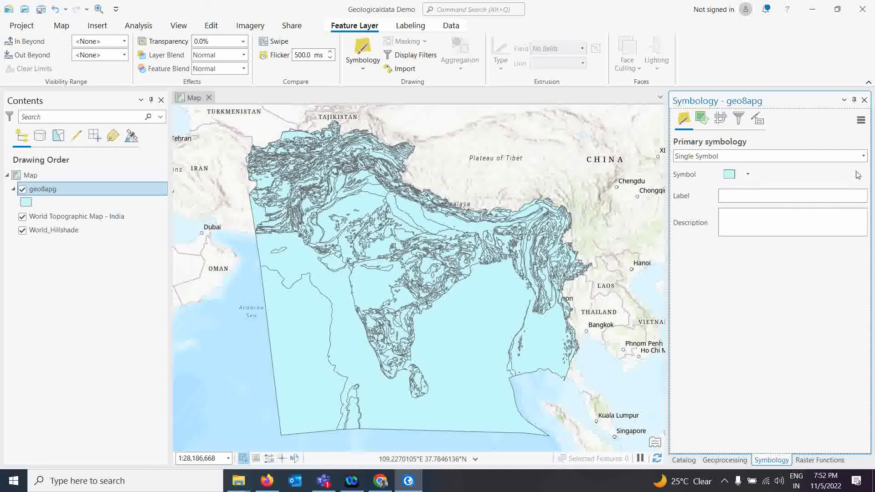
left_click(864, 156)
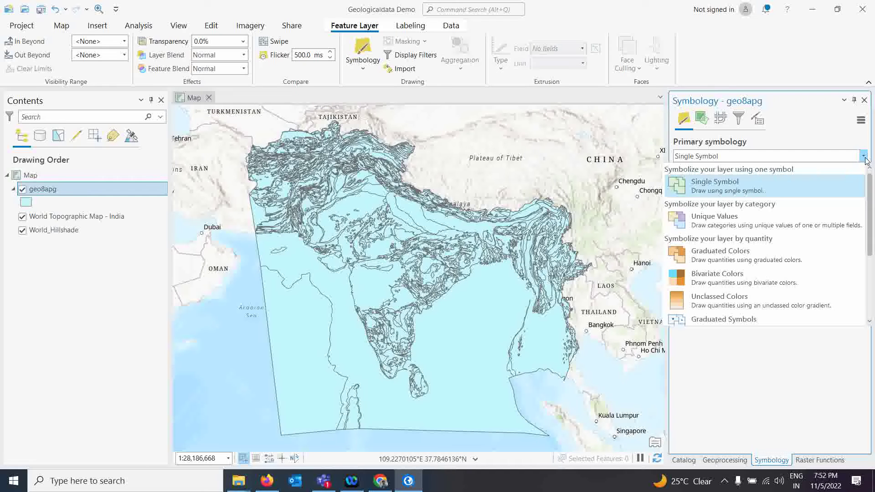
left_click(715, 226)
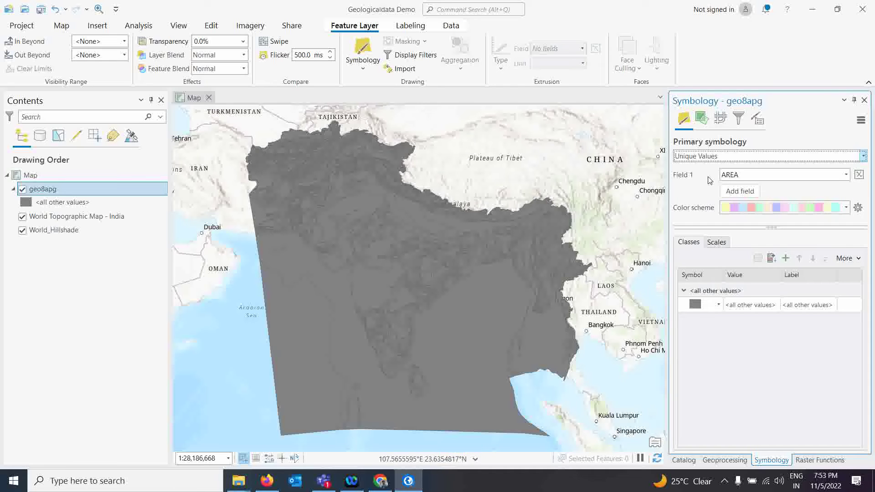
left_click(847, 176)
left_click(729, 232)
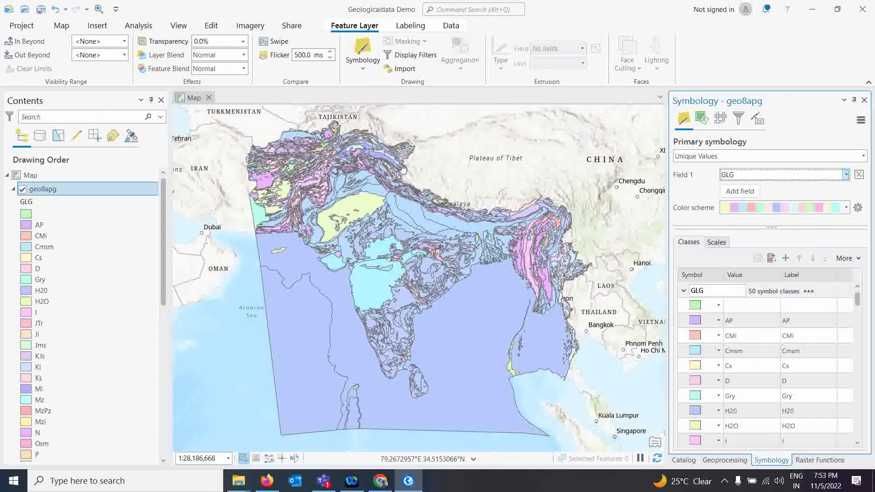
- Add All_india_state.shp to the map from the all vector folder in Arc_gis_Training Data on the D: drive
left_click(70, 29)
left_click(241, 67)
left_click(252, 94)
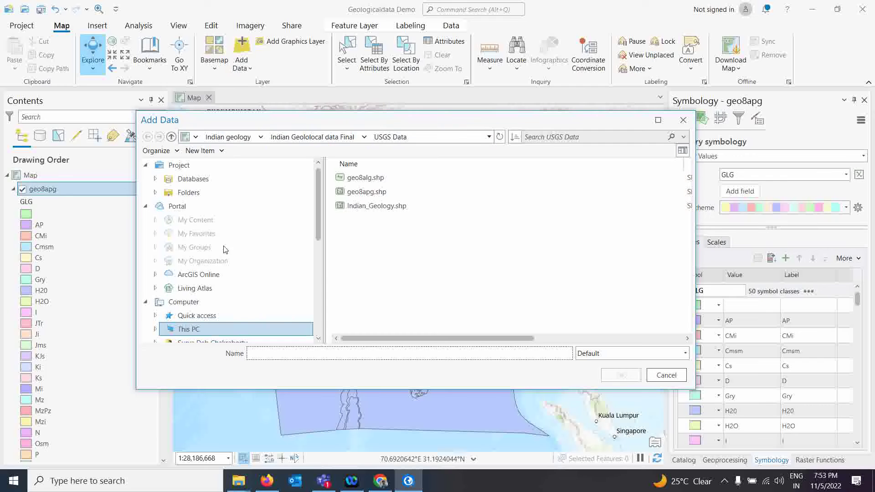
left_click(189, 329)
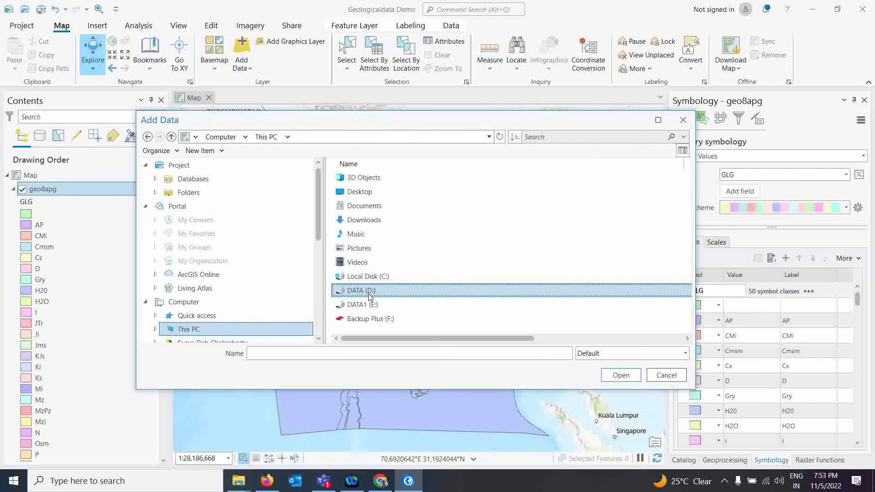
double_click(372, 294)
left_click(373, 189)
double_click(373, 179)
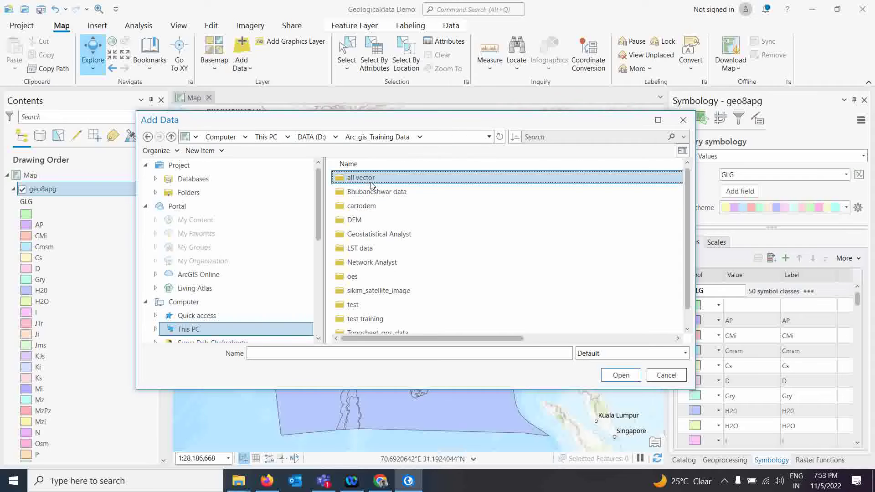
double_click(367, 178)
left_click(373, 292)
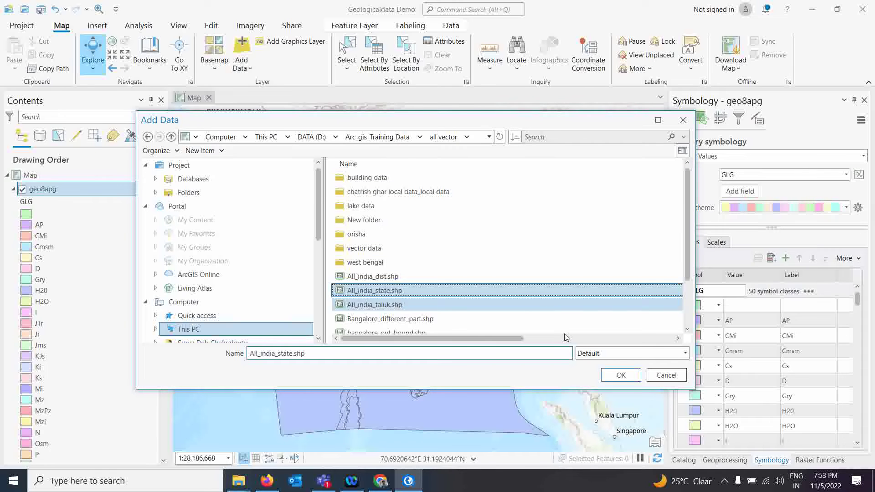
left_click(621, 375)
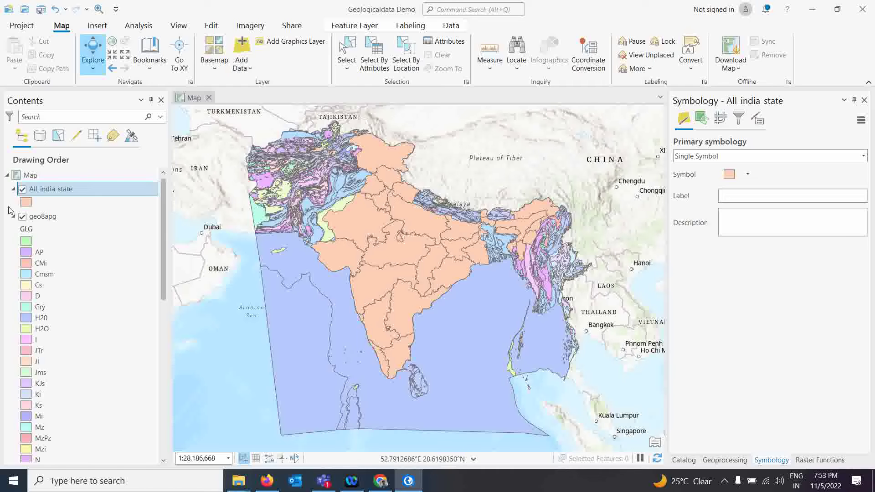
- Give the All_india_state layer the unfilled Black Outline symbol from the 2D gallery, the variant with the thicker line
left_click(25, 203)
left_click(25, 203)
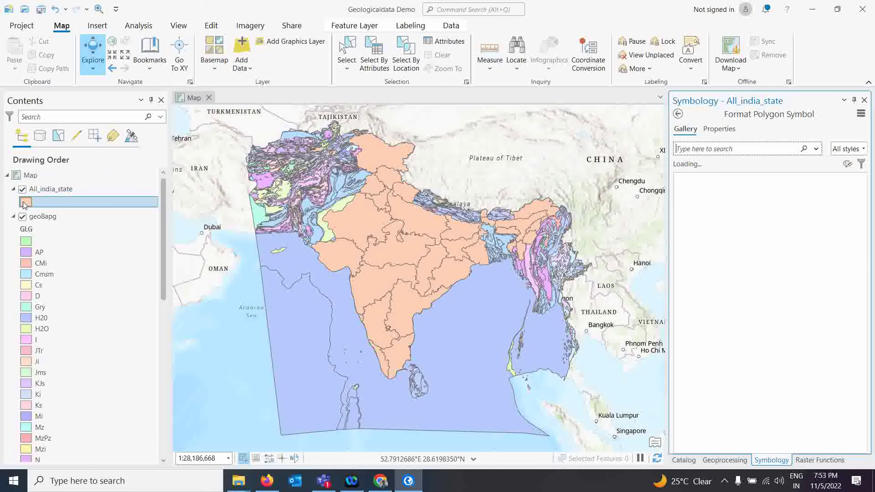
left_click(742, 220)
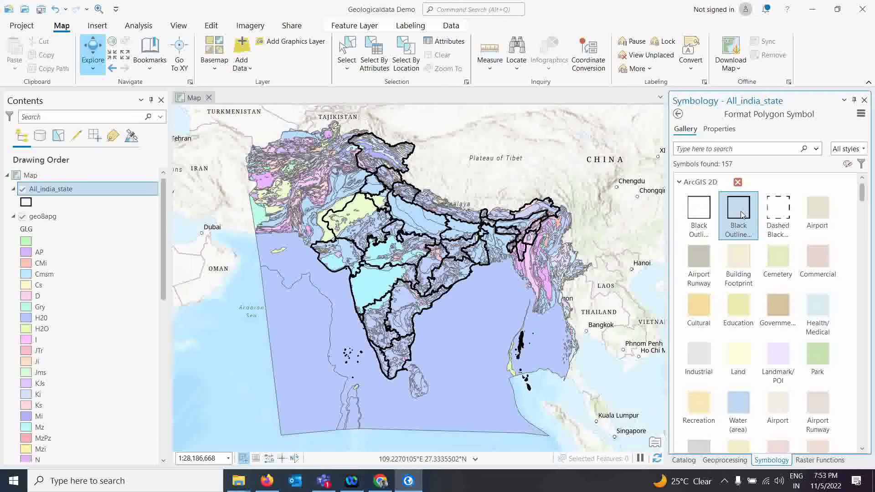
- Set the All_india_state symbol's outline color to red and apply the change
left_click(720, 130)
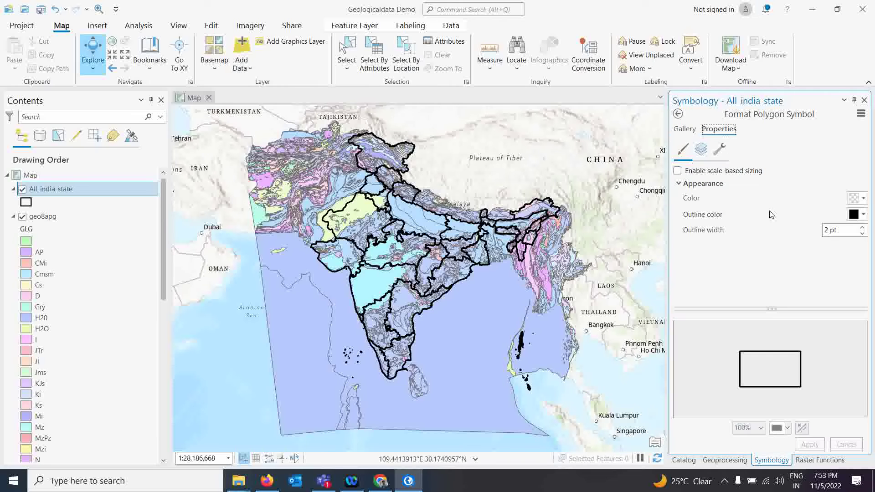
left_click(864, 214)
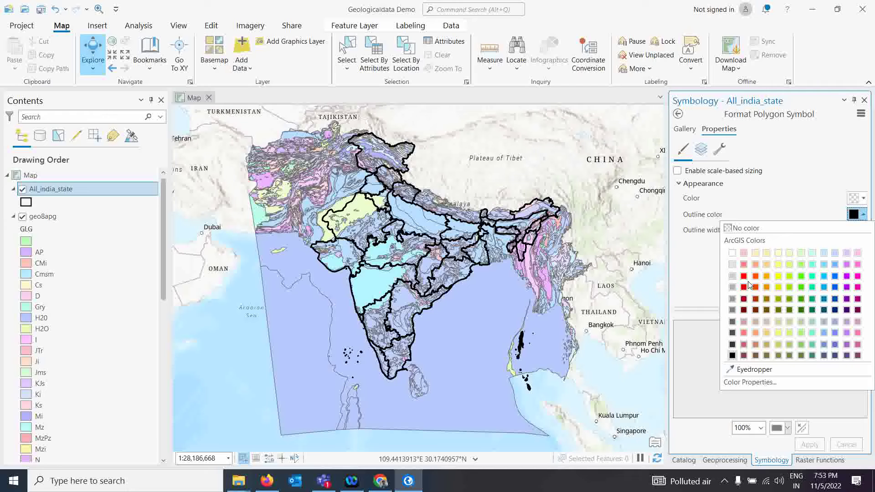
left_click(744, 277)
left_click(810, 445)
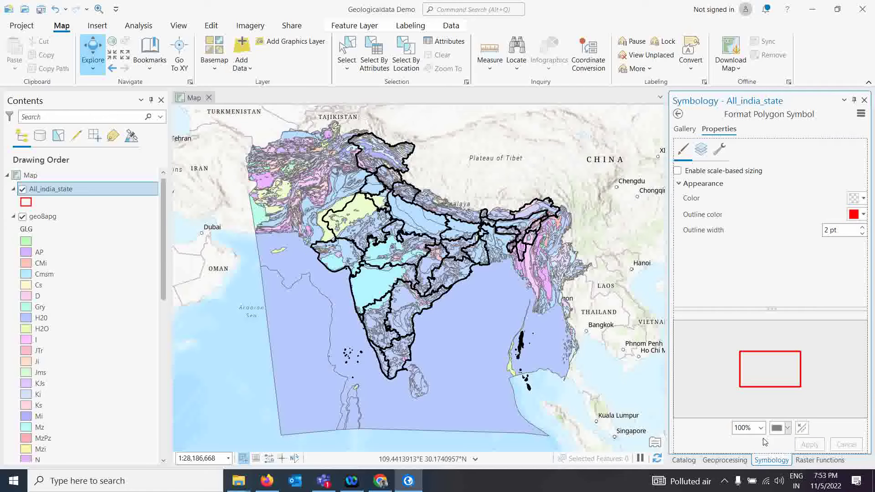
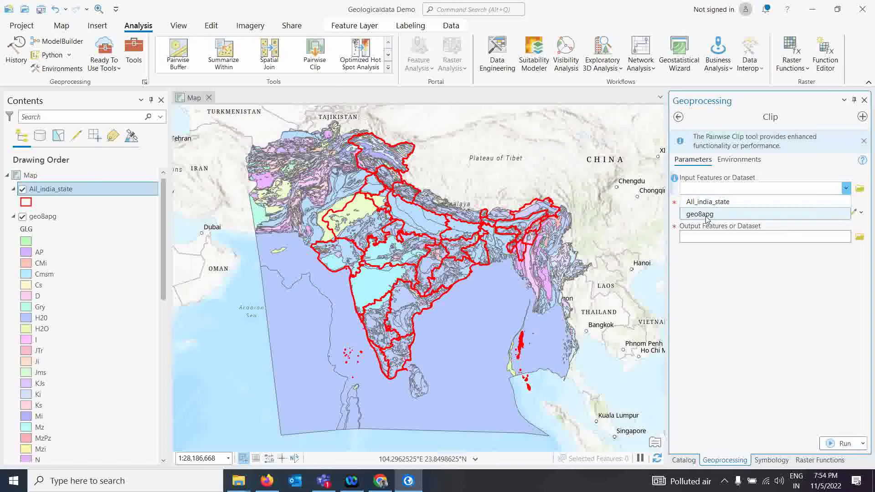
- Set up the Clip tool with geo8apg as the input features and All_india_state as the clip features
left_click(707, 215)
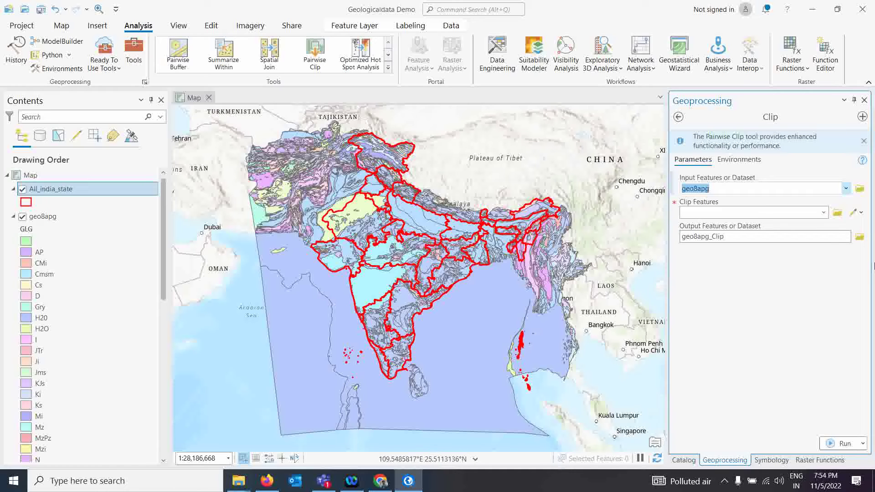
left_click(741, 213)
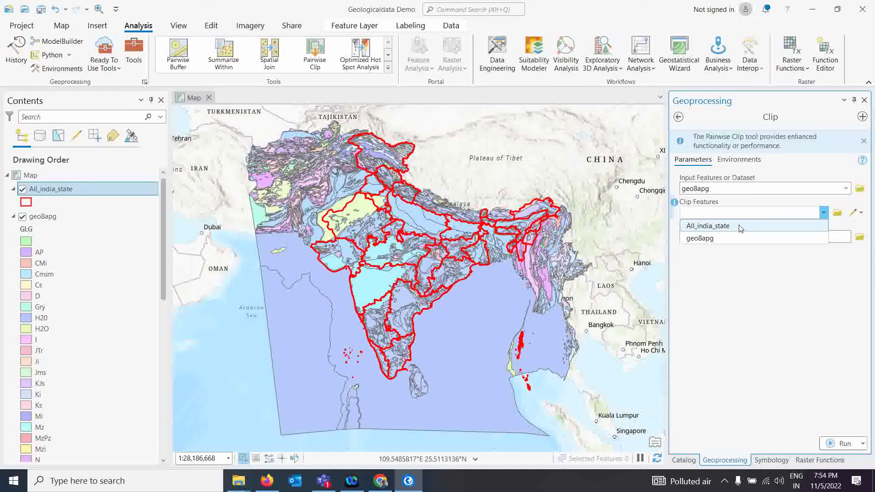
left_click(721, 230)
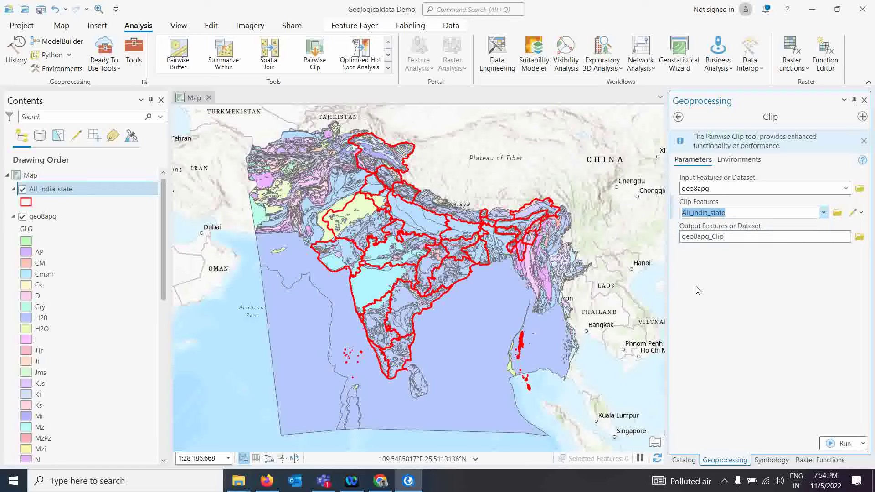
- Browse for the clip output location to USGS Data on DATA1 (E:), under Tech support Training 2022, Geological survey of India Training, Indian geology, Indian Geololocal data Final
left_click(860, 237)
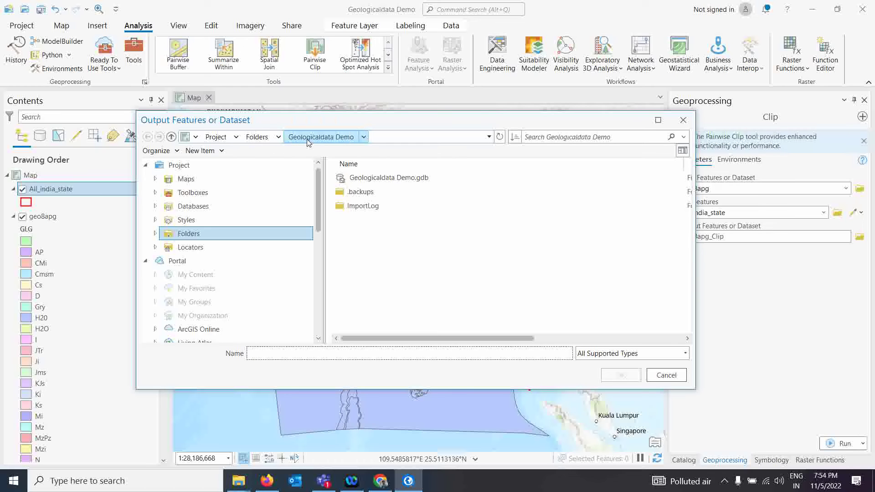
left_click(254, 137)
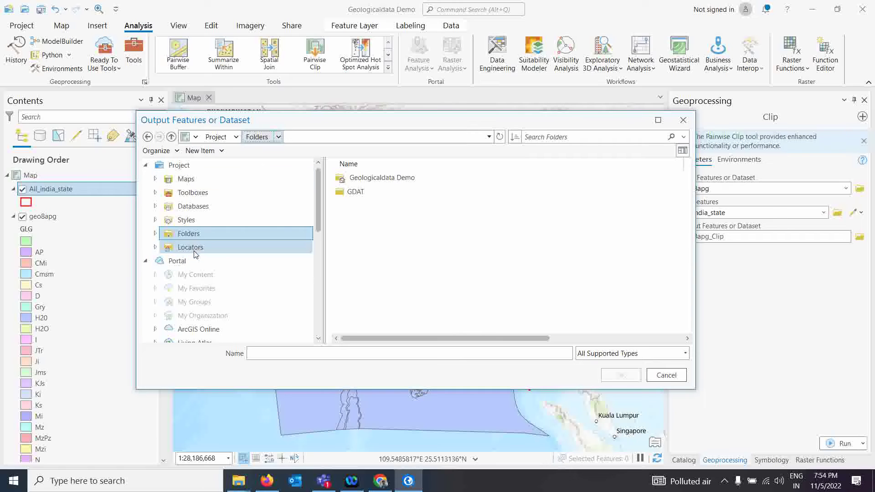
left_click_drag(319, 223, 322, 284)
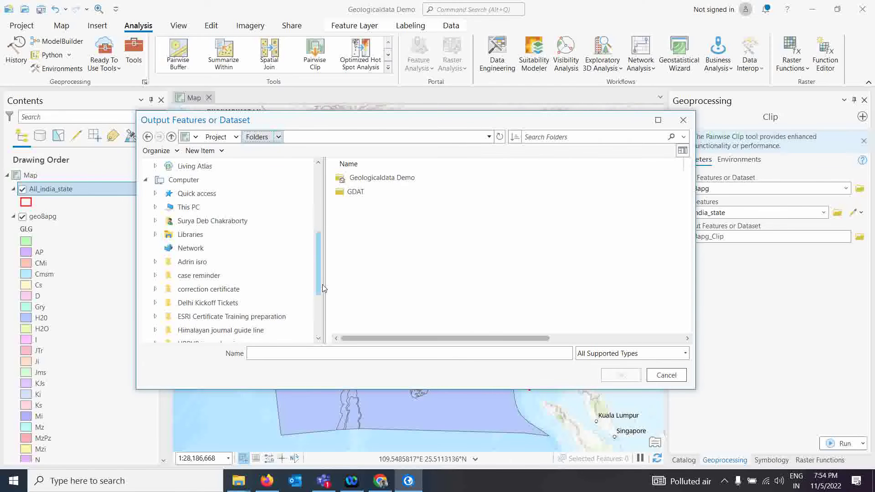
left_click(193, 210)
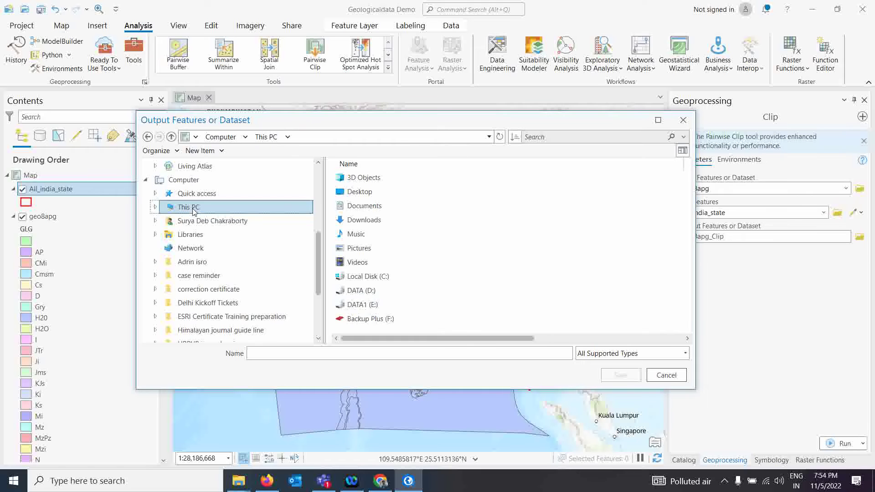
double_click(377, 305)
scroll(388, 300, "down", 2)
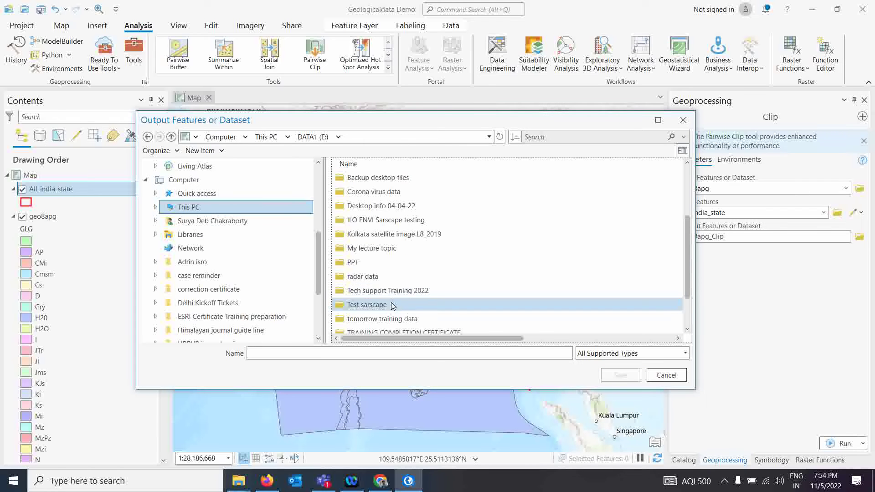
double_click(396, 292)
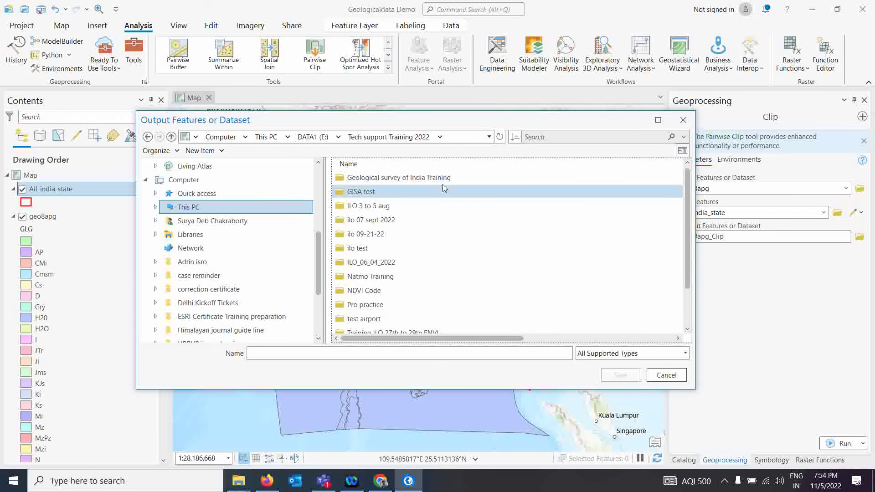
double_click(396, 178)
double_click(369, 220)
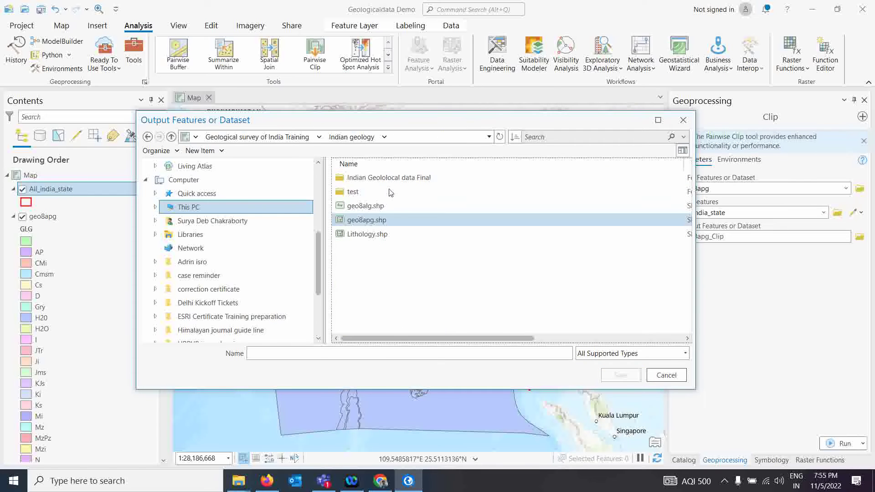
double_click(376, 181)
double_click(364, 207)
- Name the clip output 2Indian_Geology.shp, based on the existing Indian_Geology.shp name, and run the Clip tool
left_click(379, 208)
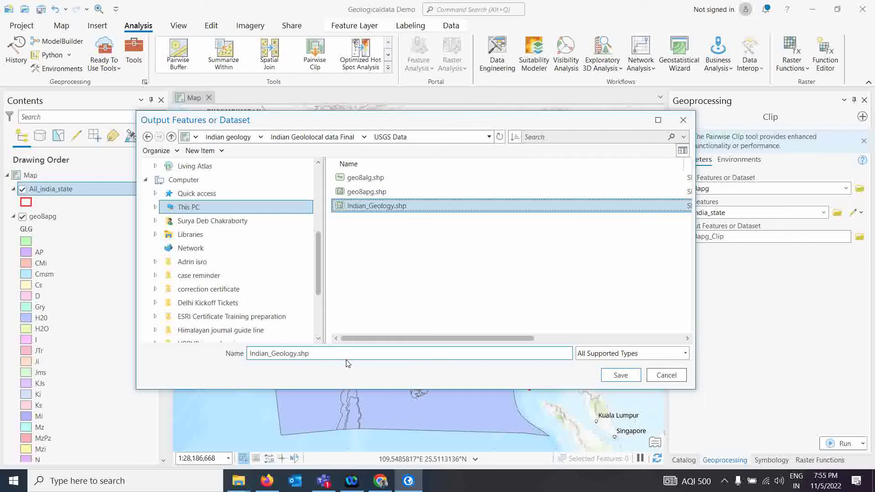
left_click(253, 355)
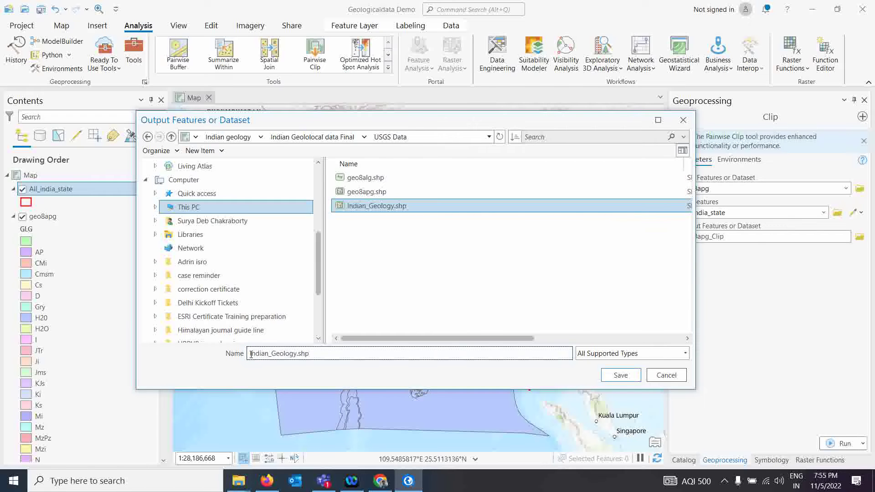
type("2")
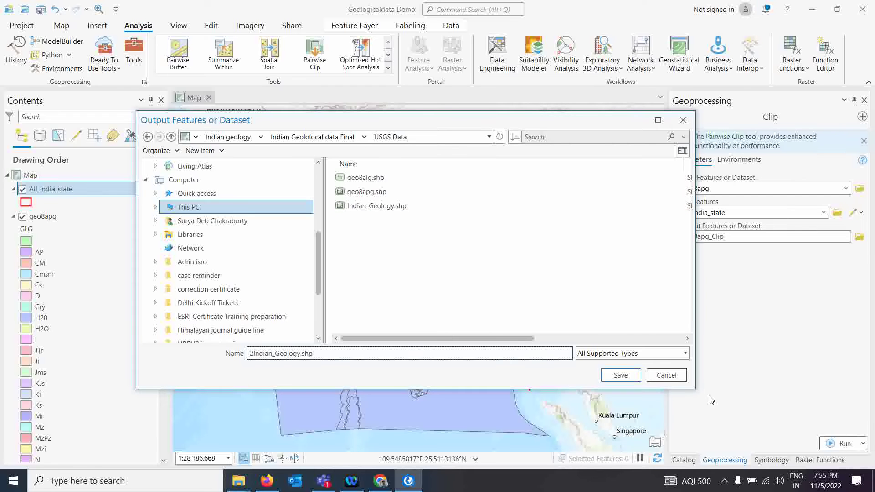
left_click(620, 375)
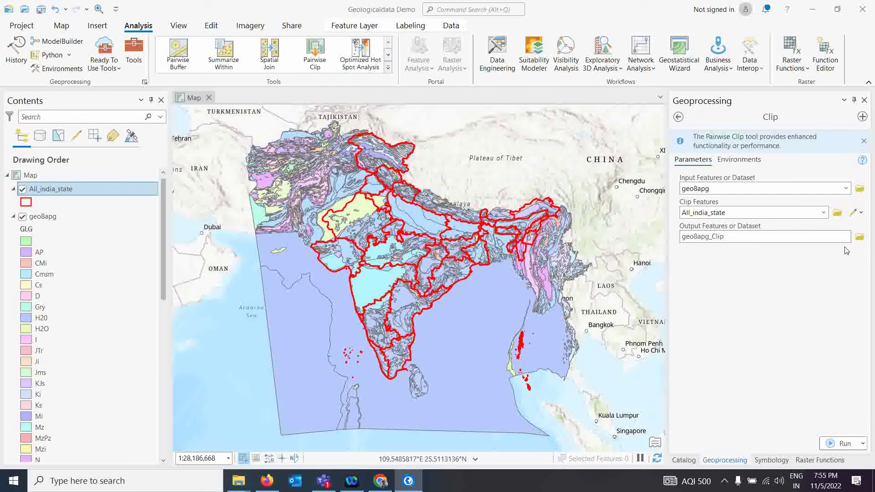
left_click(834, 446)
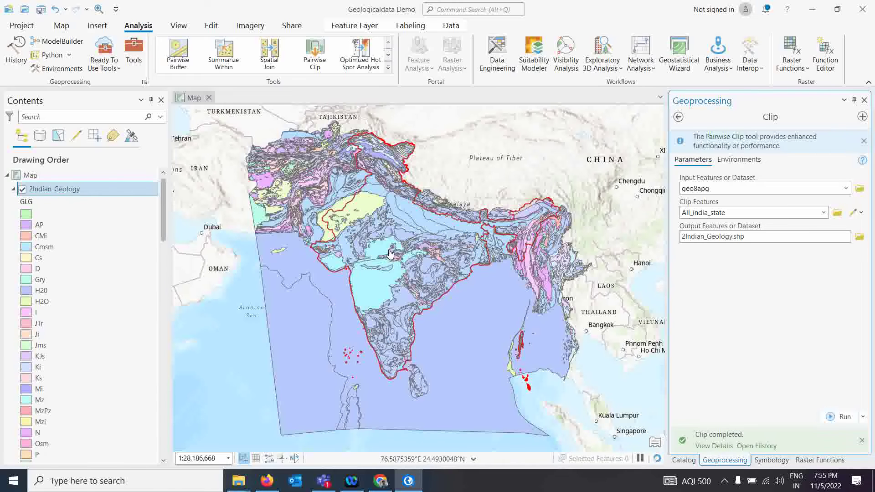
- Hide the original geo8apg layer so only the clipped geology and state boundaries are drawn
scroll(38, 336, "down", 3)
scroll(38, 336, "up", 6)
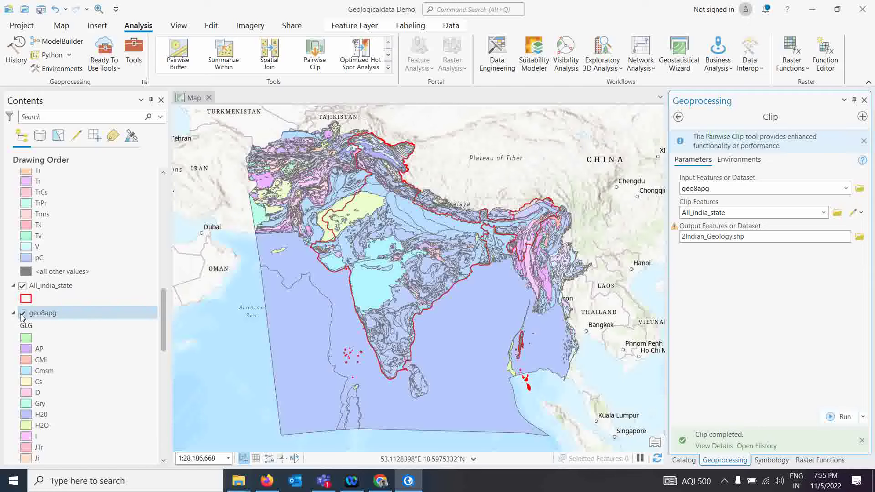
left_click(23, 314)
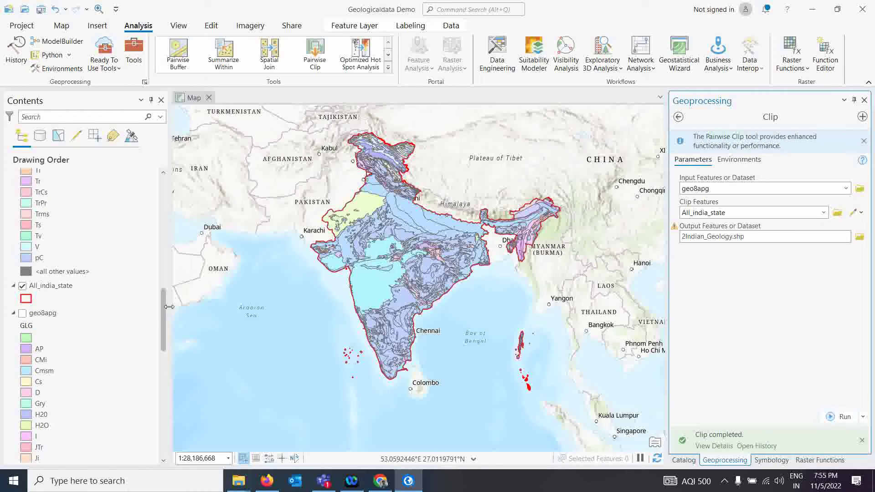
left_click_drag(163, 305, 160, 189)
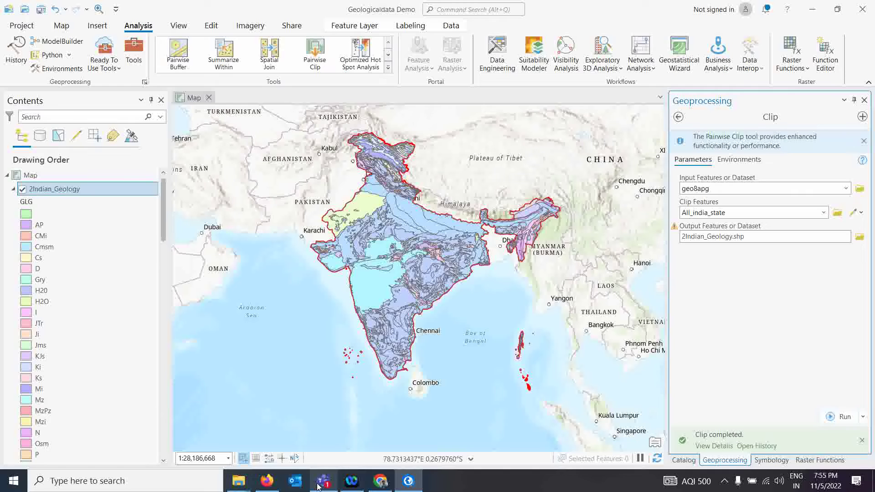
- Check the rock-code explanation in the USGS ofr97470C.pdf in Chrome, then return to ArcGIS Pro
left_click(381, 481)
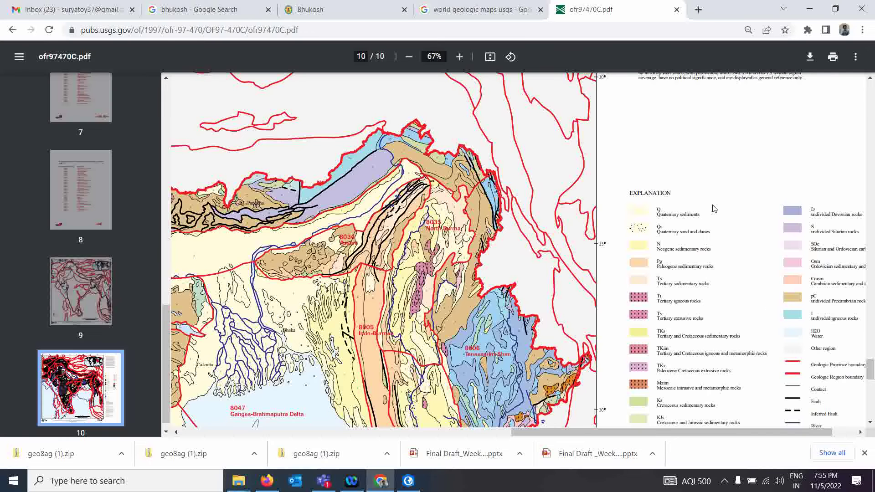
left_click(815, 5)
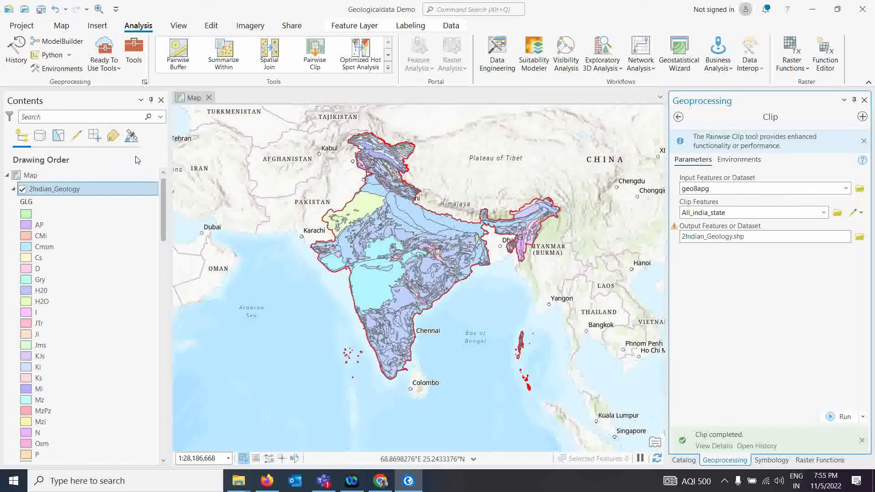
- Select the large light-blue geology polygon in west-central India on the map
left_click(62, 26)
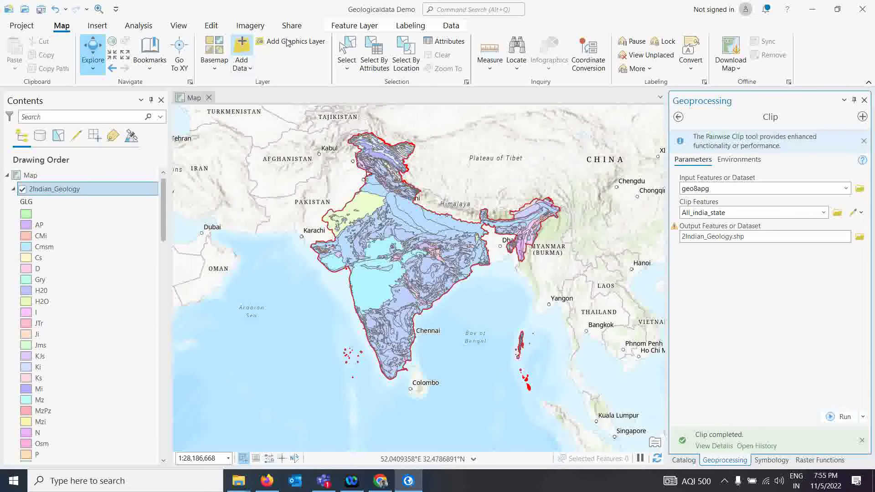
left_click(346, 51)
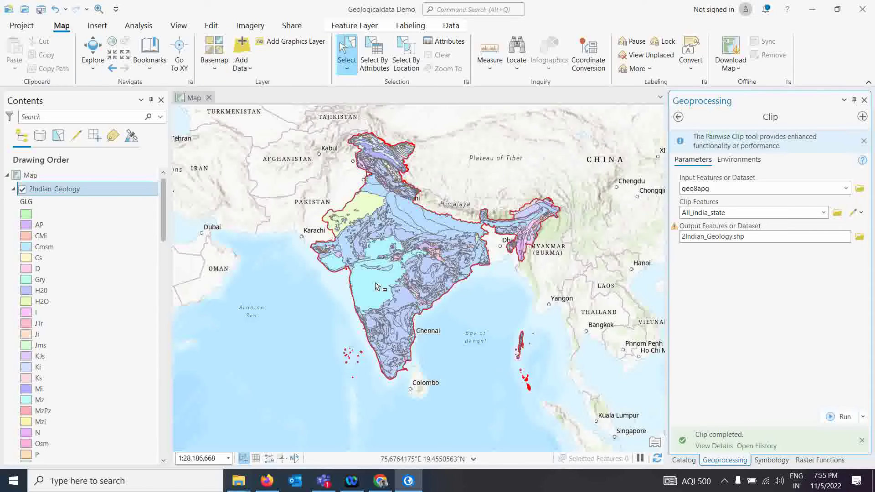
left_click(382, 289)
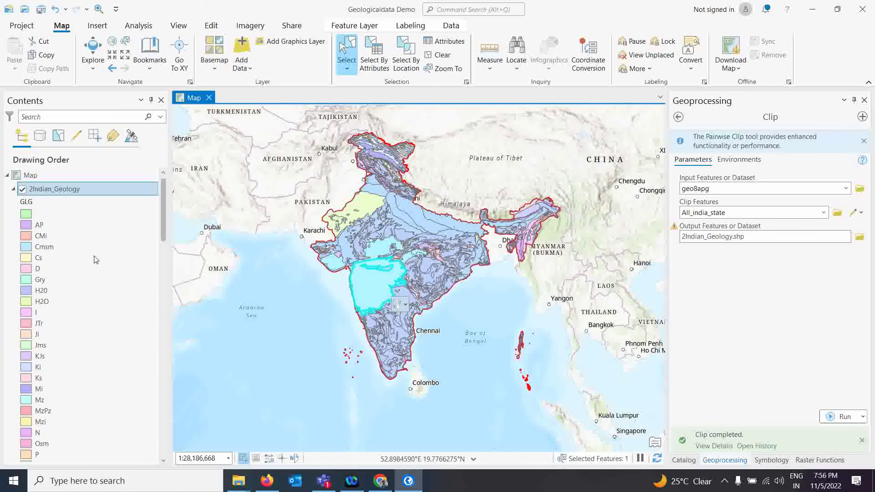
- Read the GLG code of the selected polygon in the 2Indian_Geology attribute table, showing only selected records, and clear the selection
right_click(71, 195)
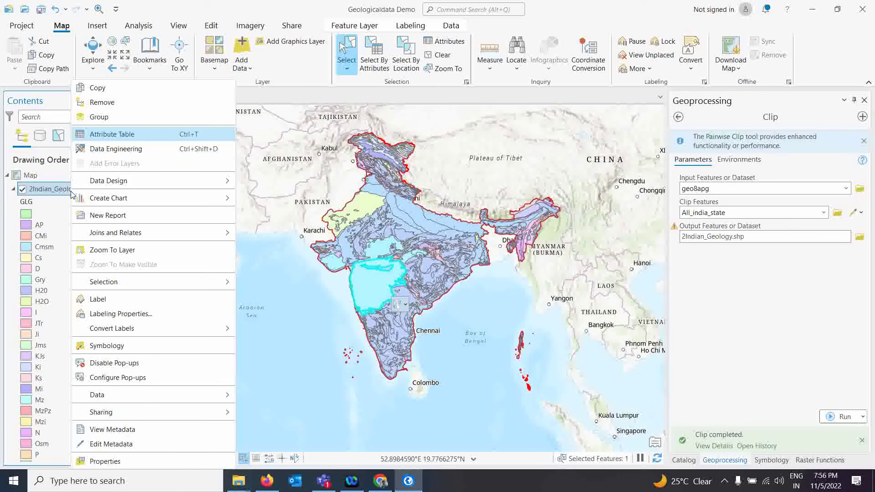
left_click(101, 135)
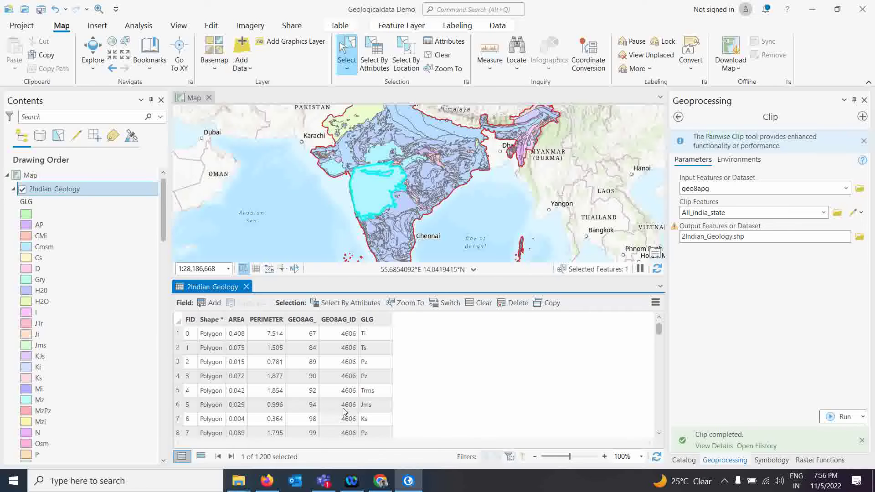
left_click(201, 457)
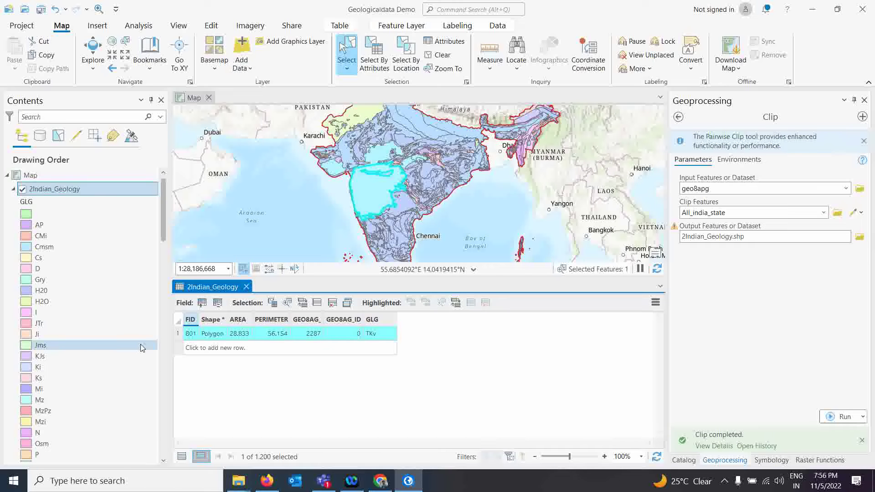
scroll(91, 383, "down", 2)
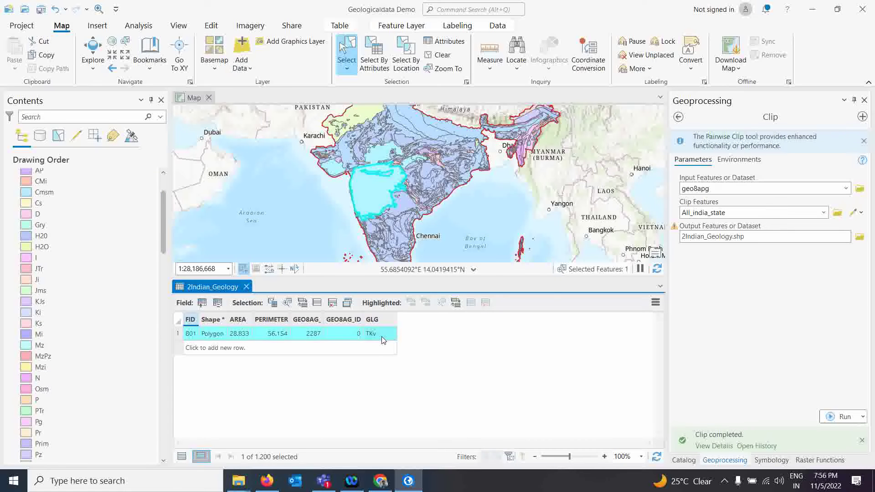
left_click(246, 288)
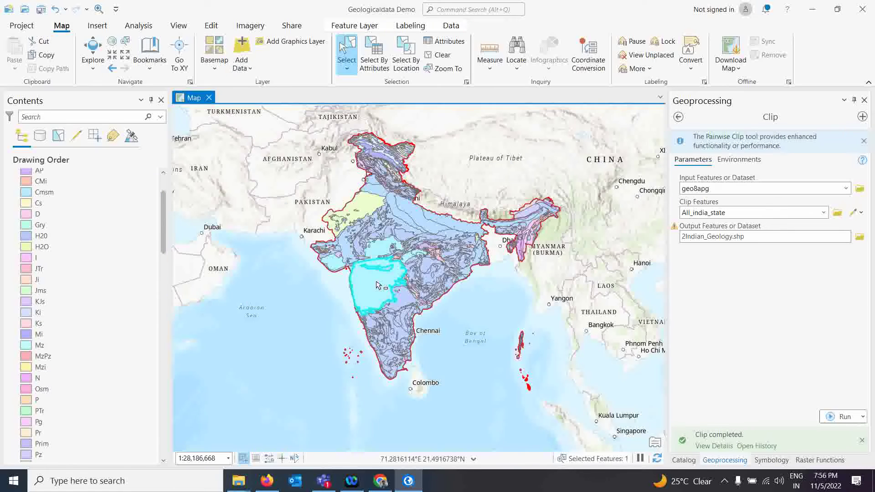
left_click(438, 55)
- Select the features of 2Indian_Geology by attributes where GLG is equal to TKv
left_click(374, 54)
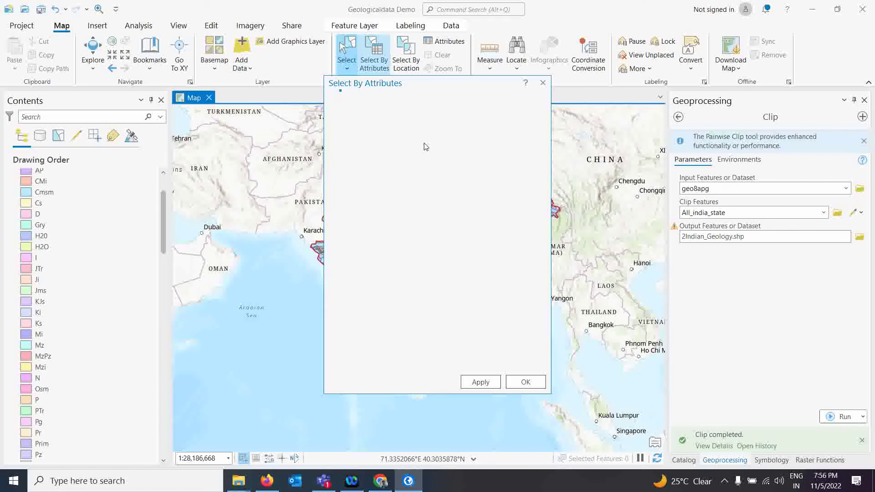
left_click_drag(445, 86, 442, 101)
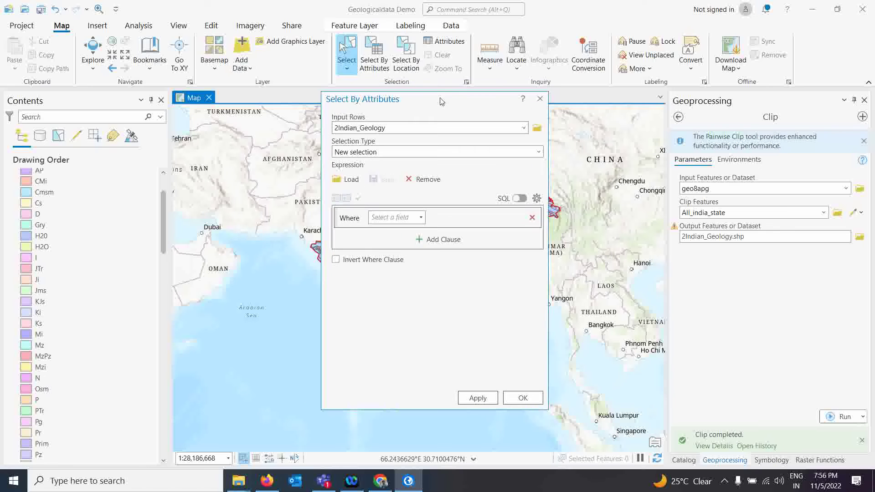
left_click(422, 218)
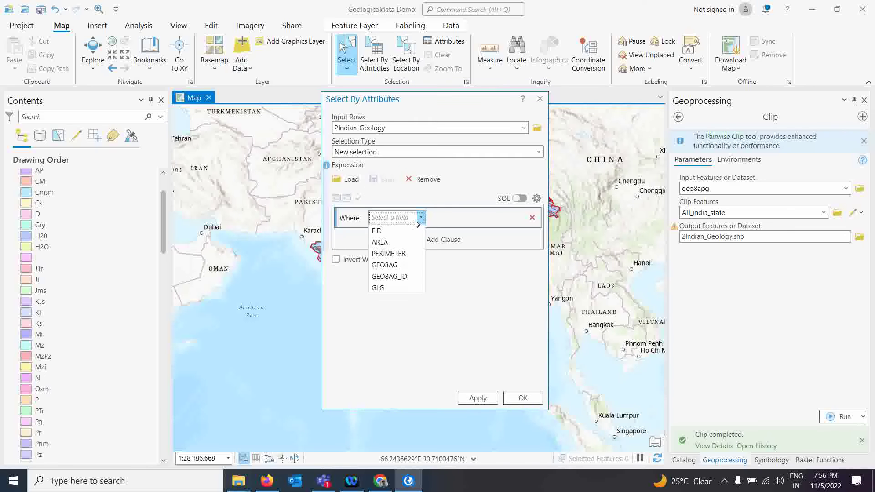
left_click(383, 288)
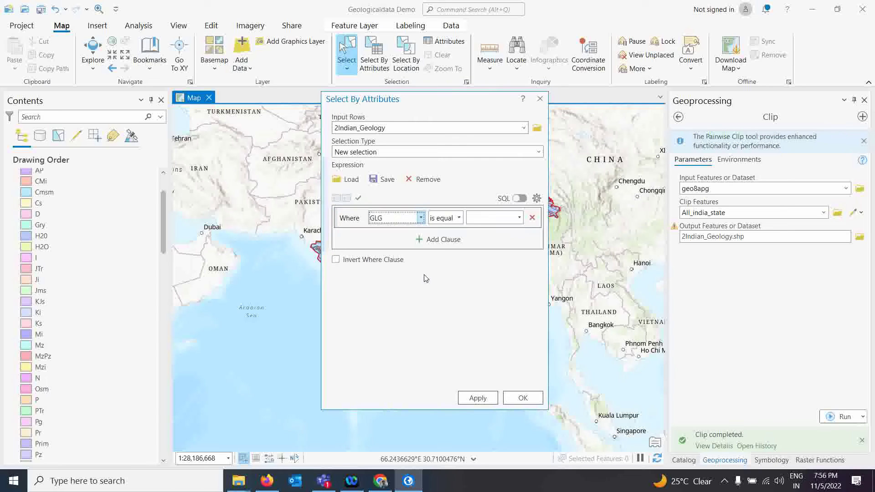
left_click(520, 219)
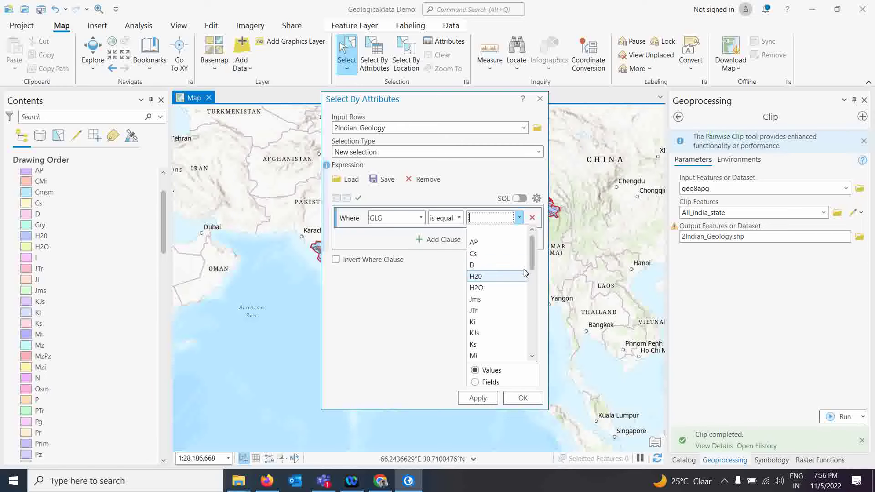
left_click_drag(531, 261, 534, 330)
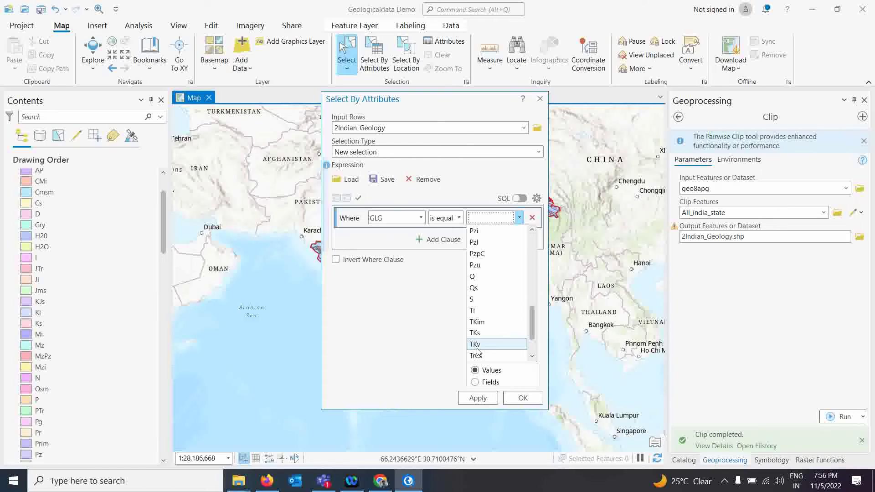
left_click(524, 344)
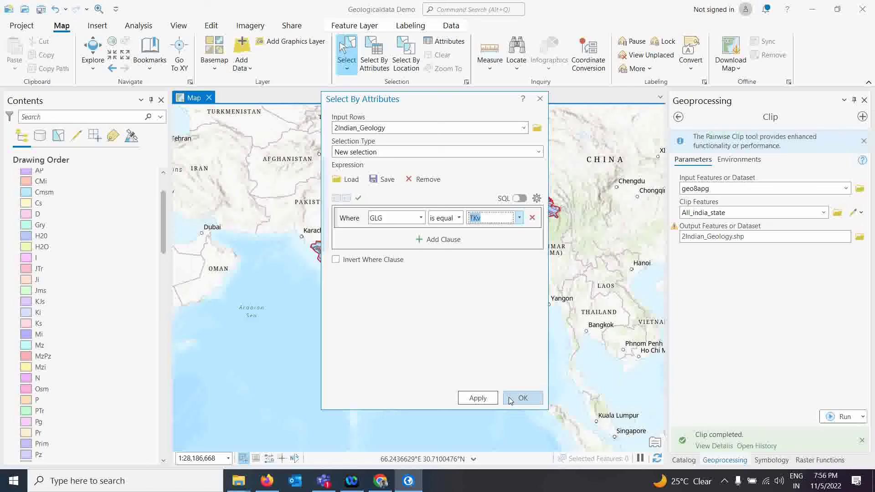
left_click(523, 398)
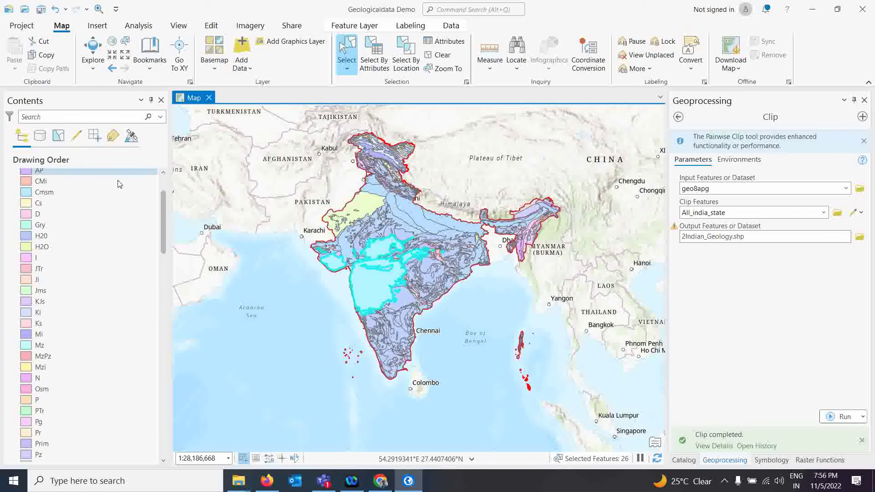
- Review only the selected records in the 2Indian_Geology attribute table, then close the table
left_click_drag(164, 209, 156, 183)
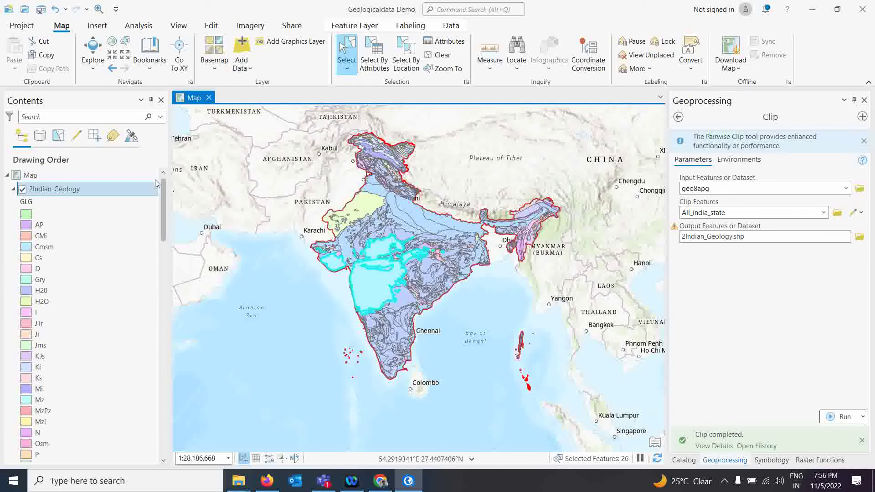
right_click(36, 194)
left_click(68, 132)
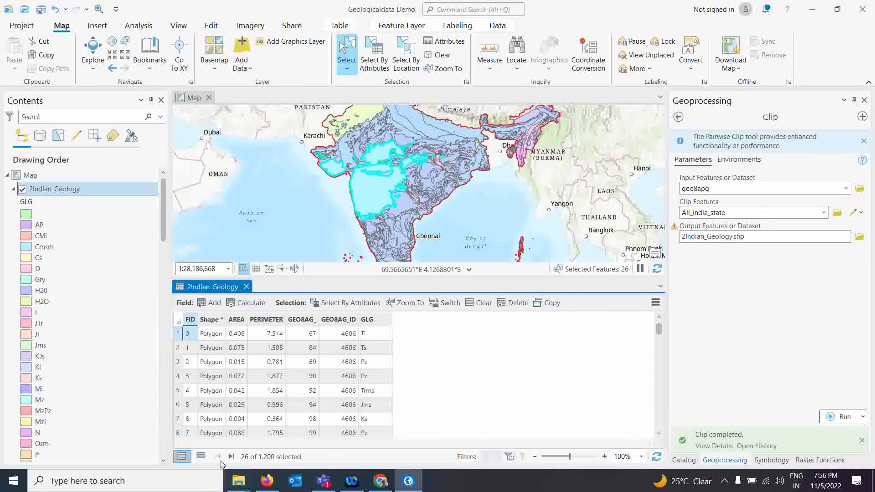
left_click(201, 456)
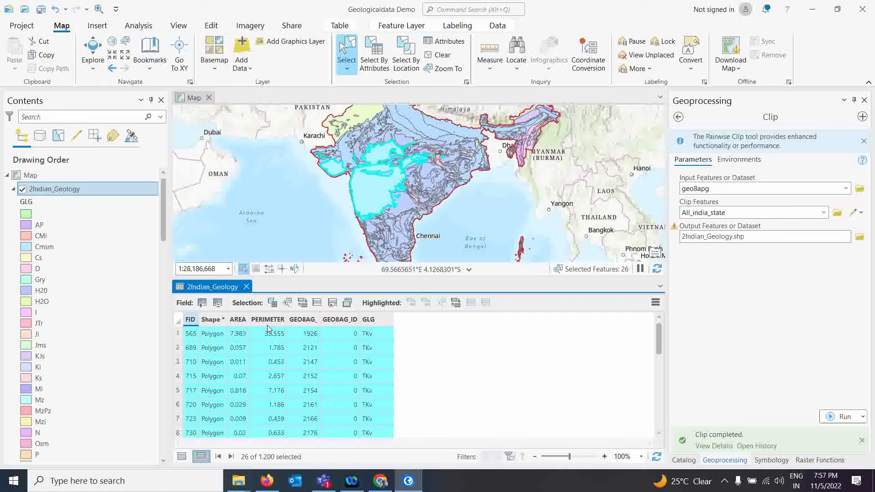
left_click(246, 286)
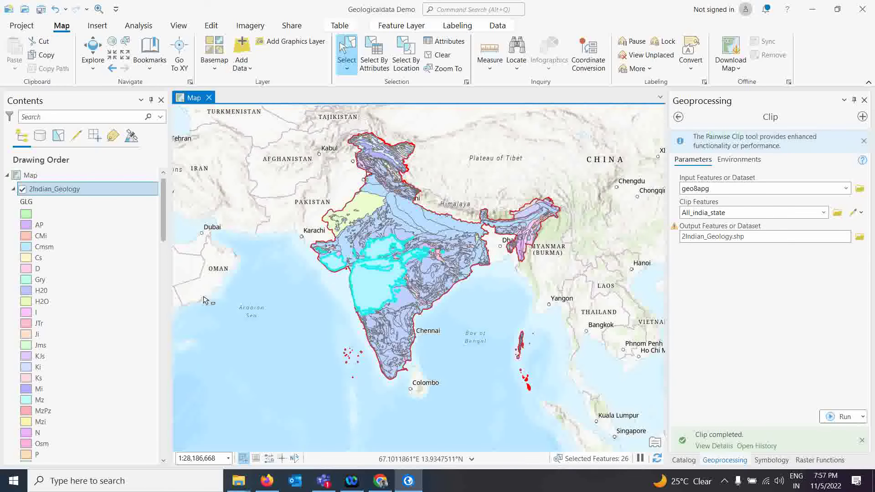
- Make a new layer from the selected features of 2Indian_Geology and hide the 2Indian_Geology layer
right_click(78, 193)
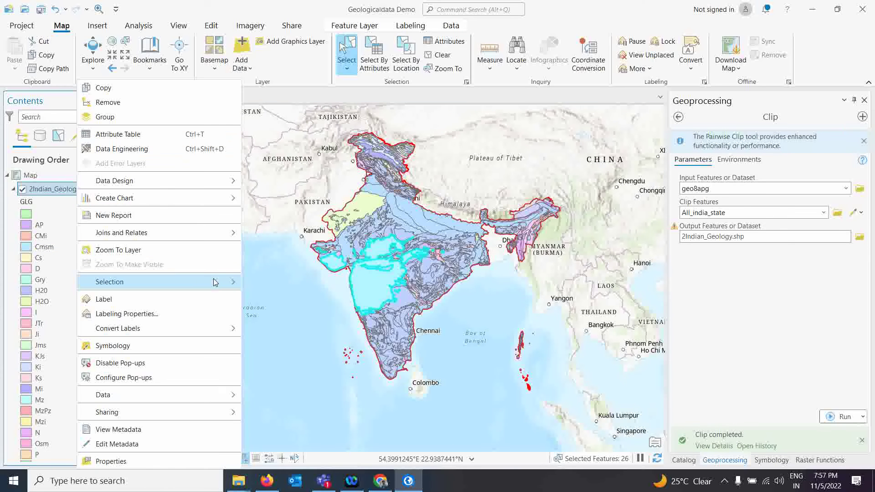
mouse_move(221, 286)
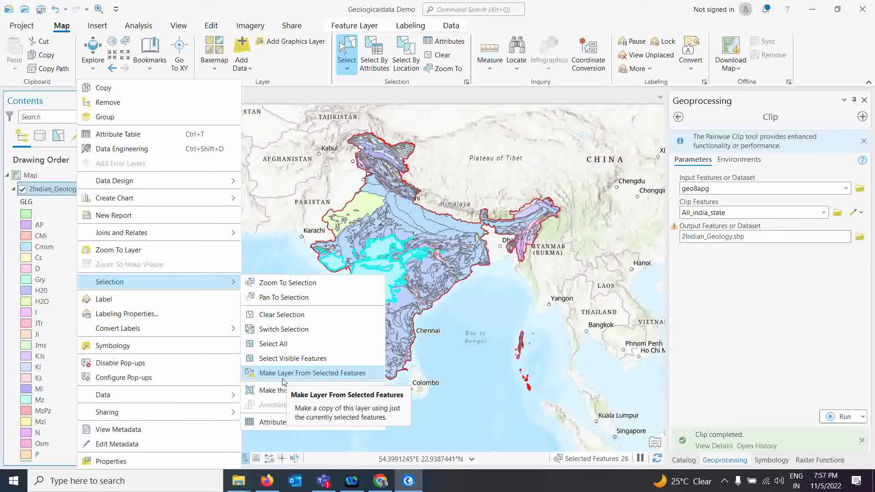
left_click(325, 379)
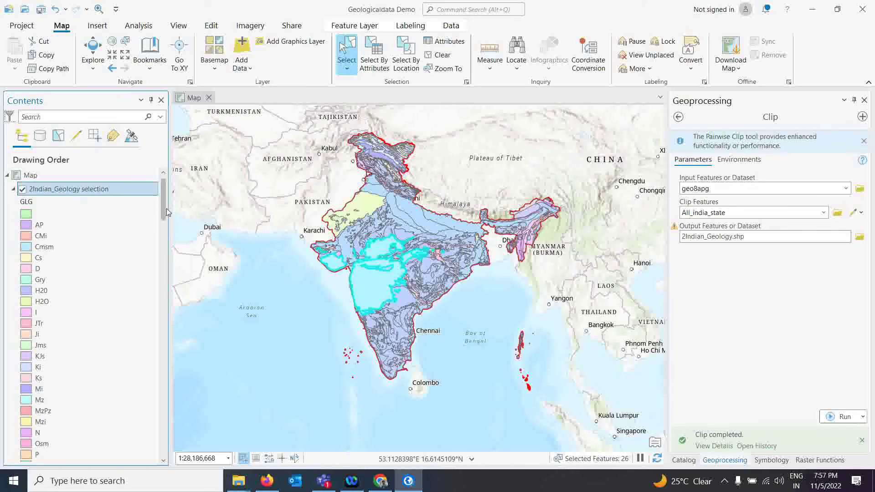
scroll(90, 294, "down", 5)
scroll(90, 293, "down", 4)
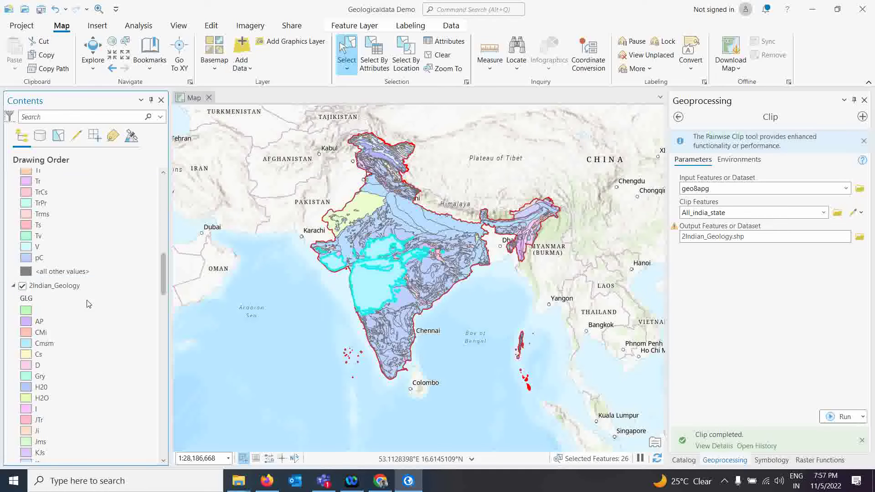
left_click(22, 286)
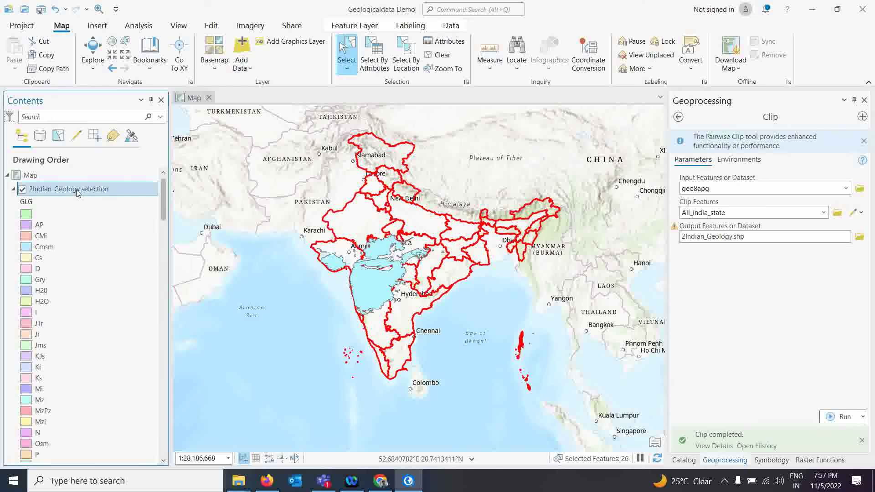
right_click(77, 192)
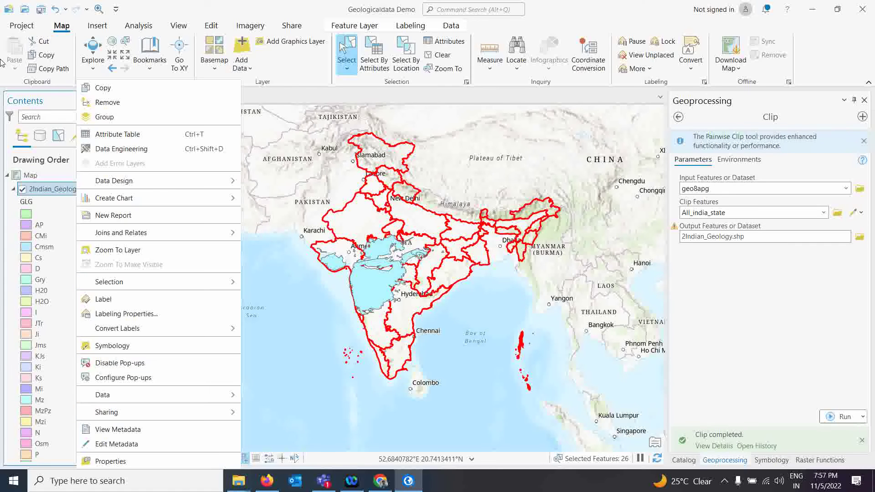
left_click(269, 8)
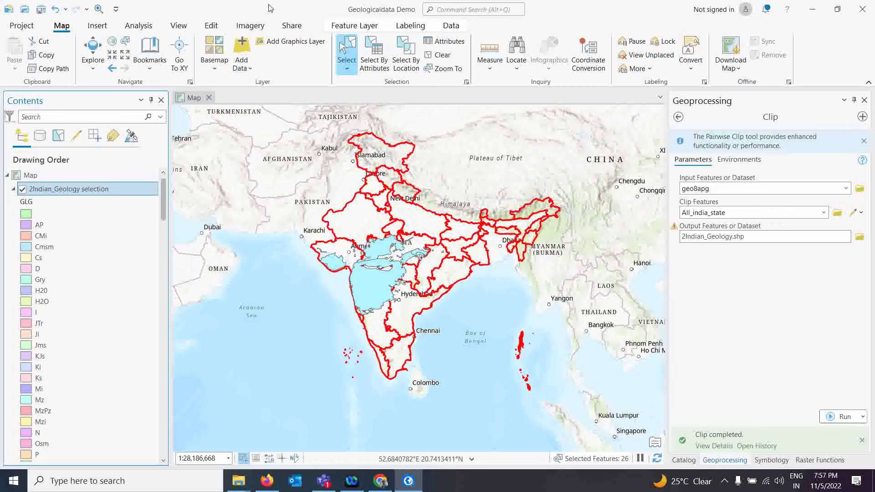
- Hide the 2Indian_Geology selection layer and show the 2Indian_Geology layer again
left_click(22, 190)
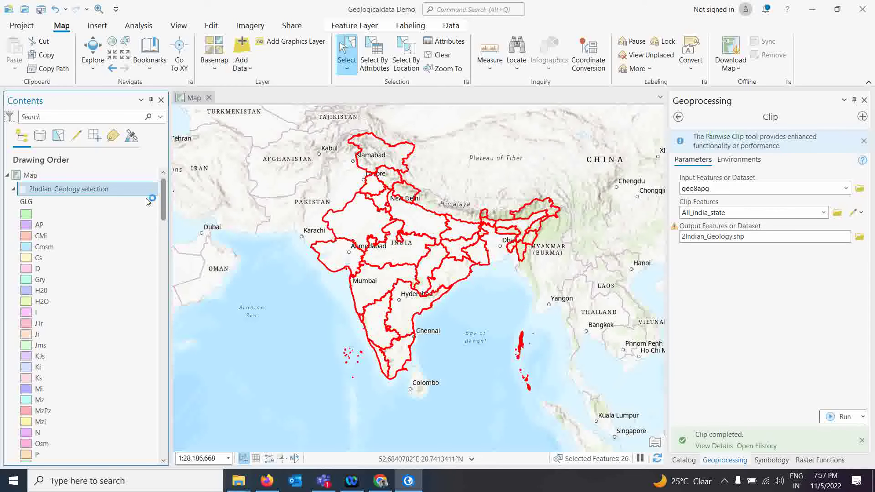
left_click_drag(164, 212, 164, 284)
left_click(23, 314)
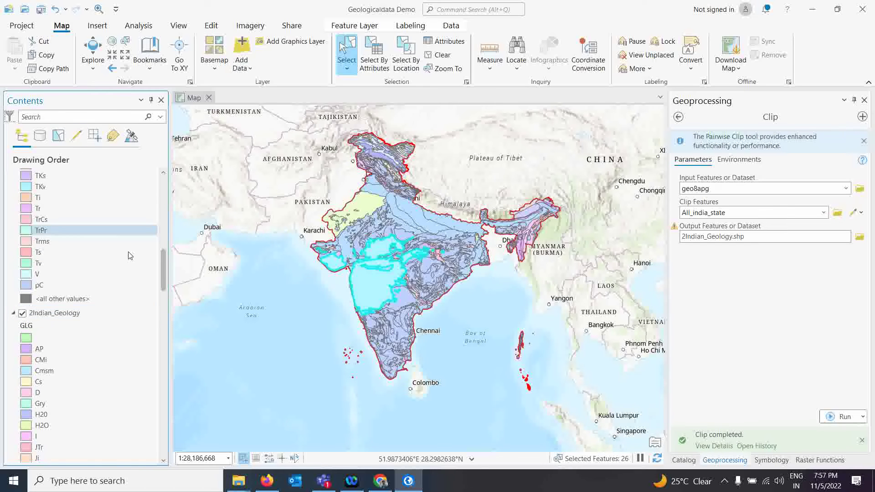
- Export the selected features of 2Indian_Geology as TkV.shp in the USGS Data folder
right_click(67, 314)
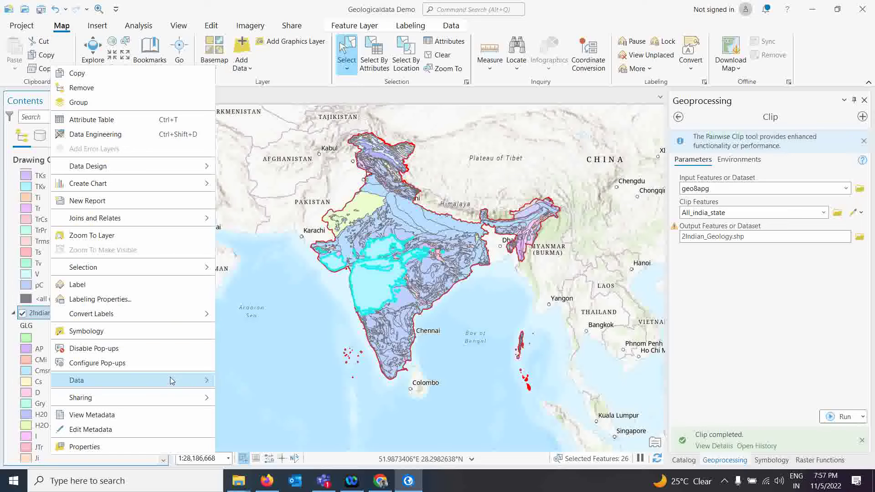
mouse_move(197, 386)
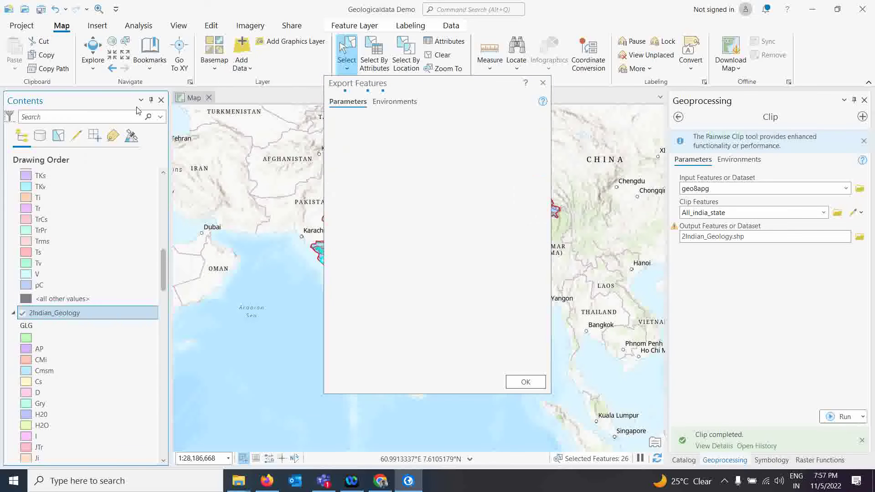
left_click(543, 168)
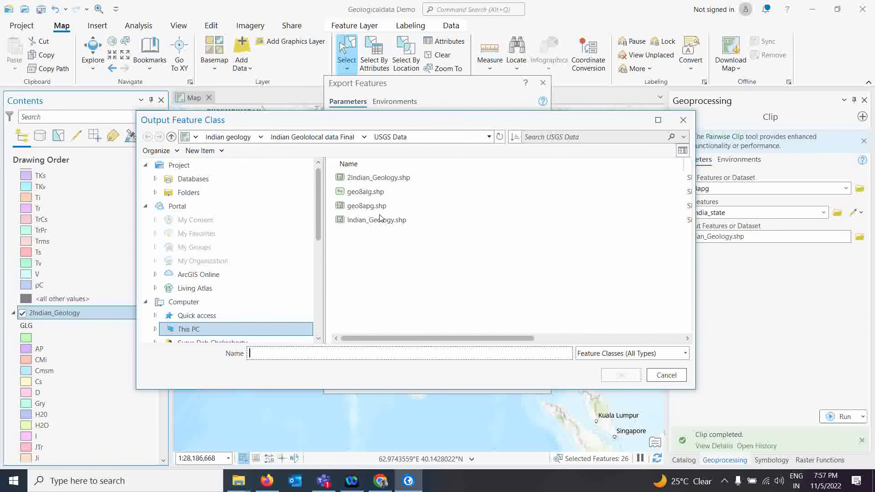
left_click(293, 353)
type("TkV")
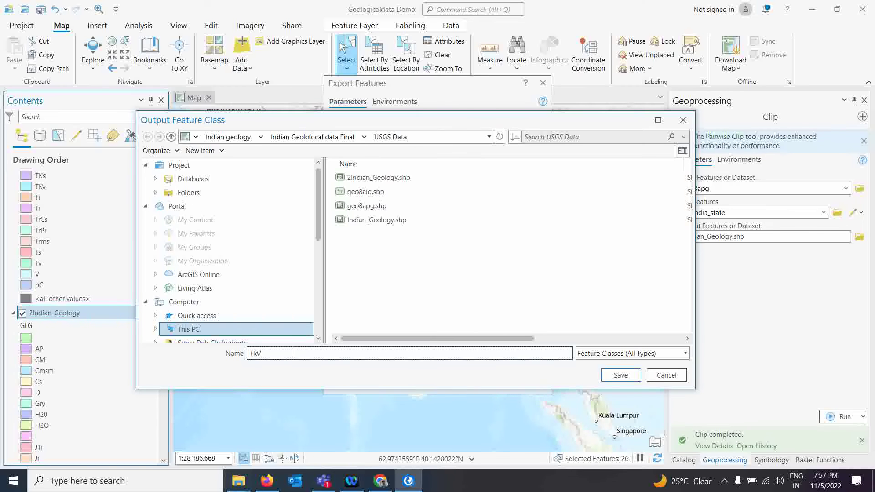
left_click(620, 374)
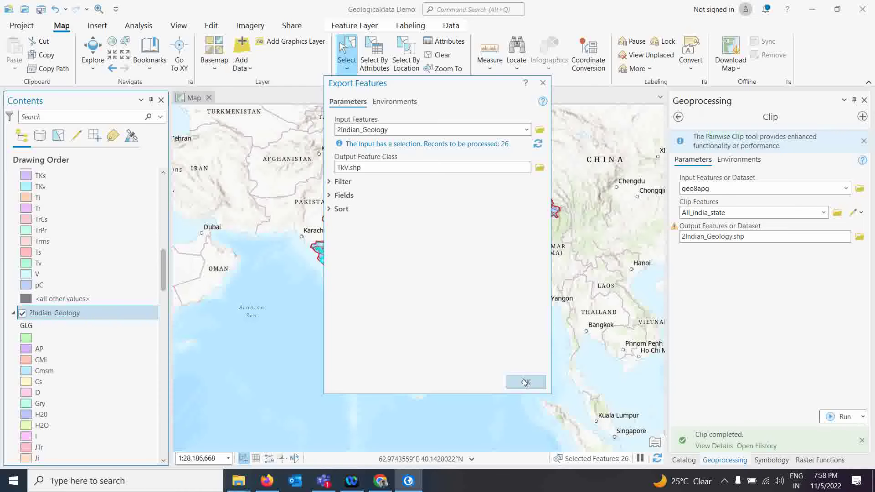
left_click(524, 381)
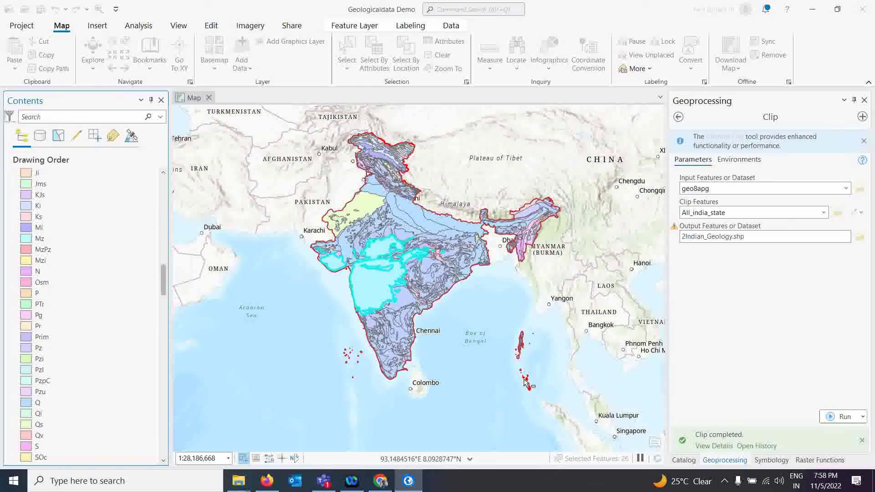
- Hide the 2Indian_Geology layer so only the exported TkV unit and the state boundaries are drawn
scroll(63, 234, "up", 2)
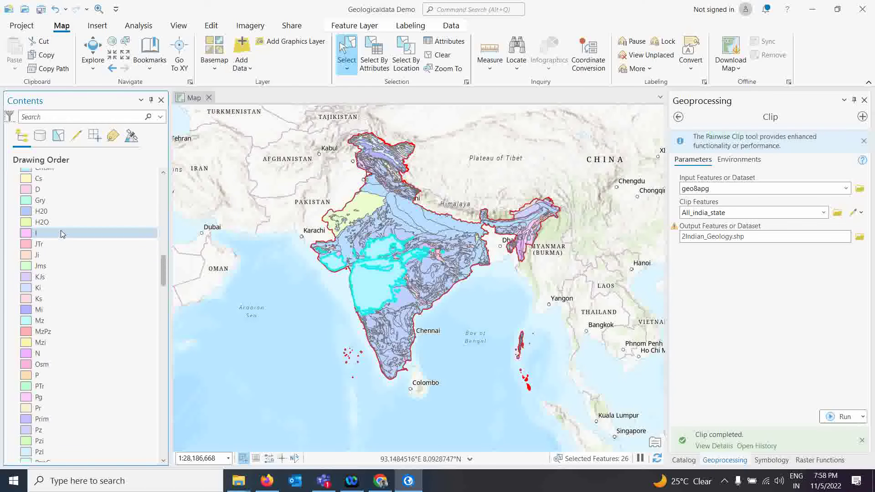
scroll(161, 228, "down", 5)
scroll(163, 232, "down", 3)
scroll(163, 192, "up", 5)
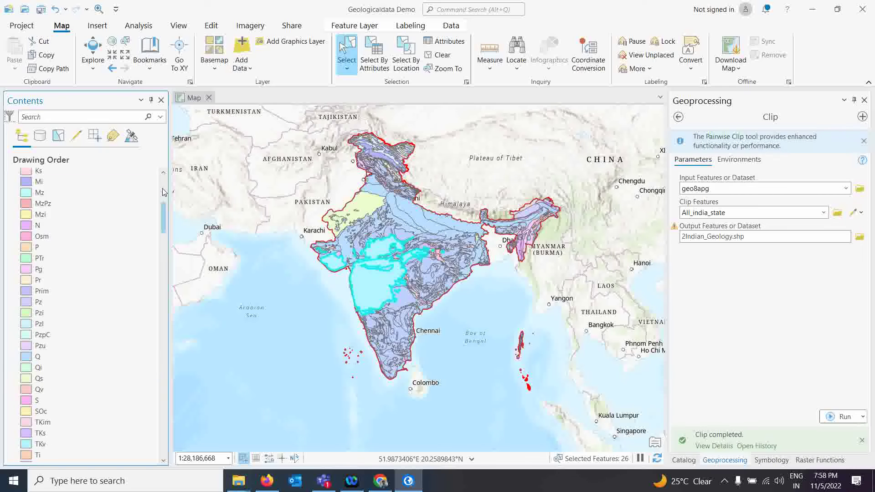
scroll(163, 191, "up", 10)
left_click_drag(165, 202, 173, 337)
scroll(91, 297, "up", 3)
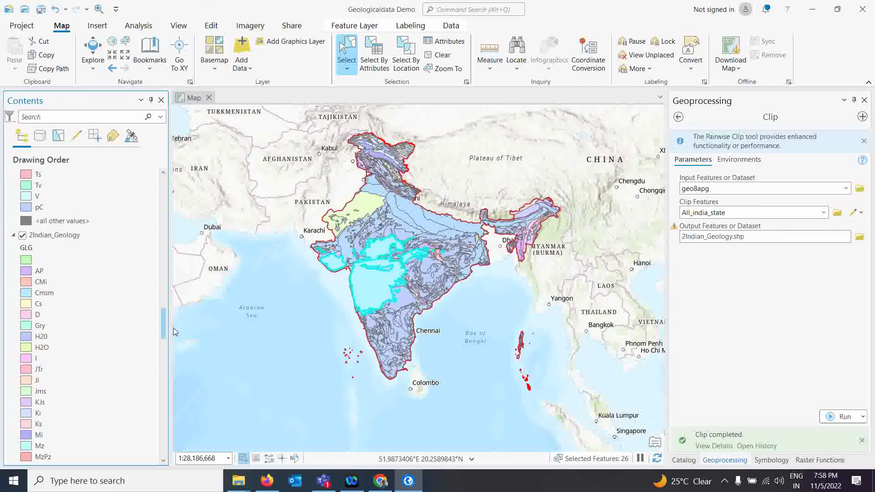
left_click(23, 235)
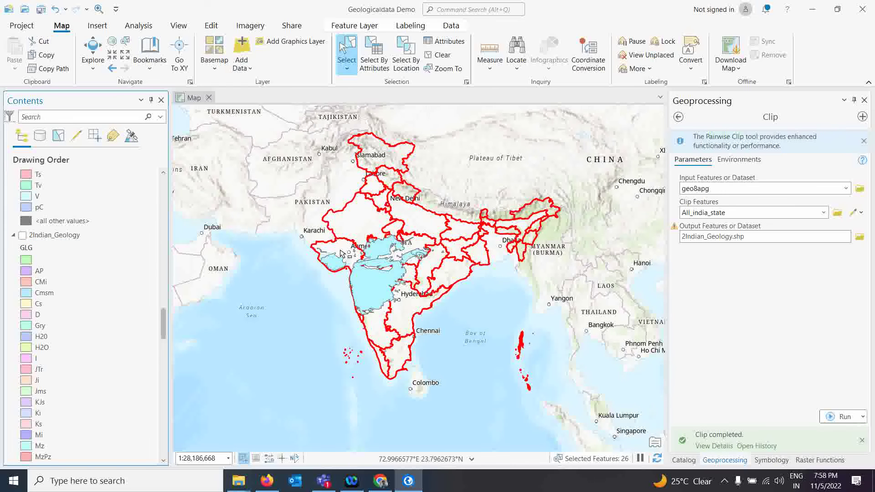
- Rename the map as USGS Geology in its properties
left_click_drag(163, 325, 166, 210)
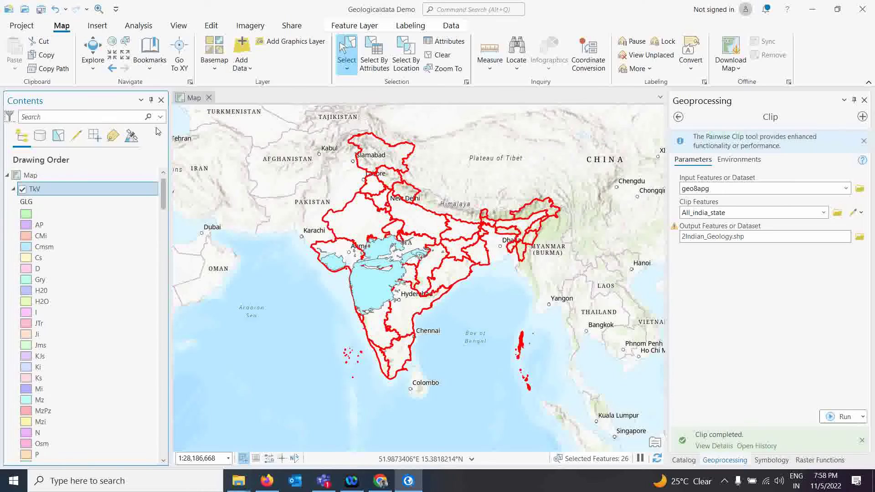
right_click(32, 175)
left_click(67, 440)
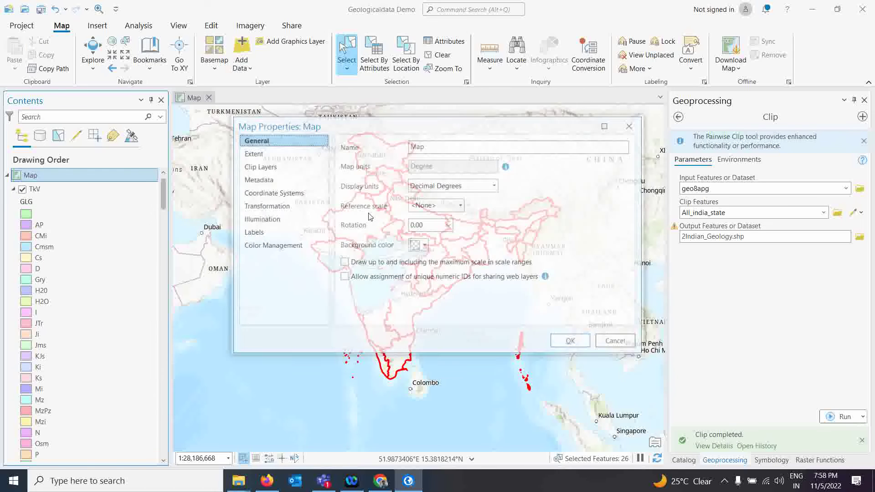
type("USG")
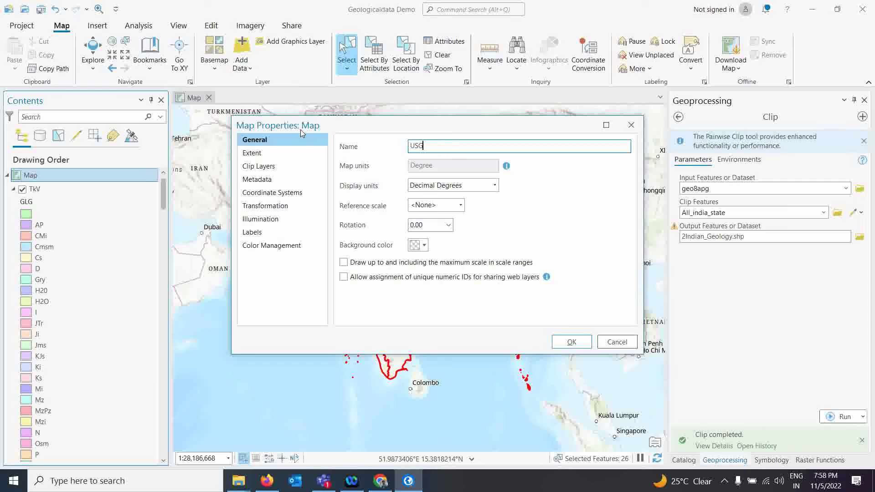
type("S Geology")
left_click(572, 342)
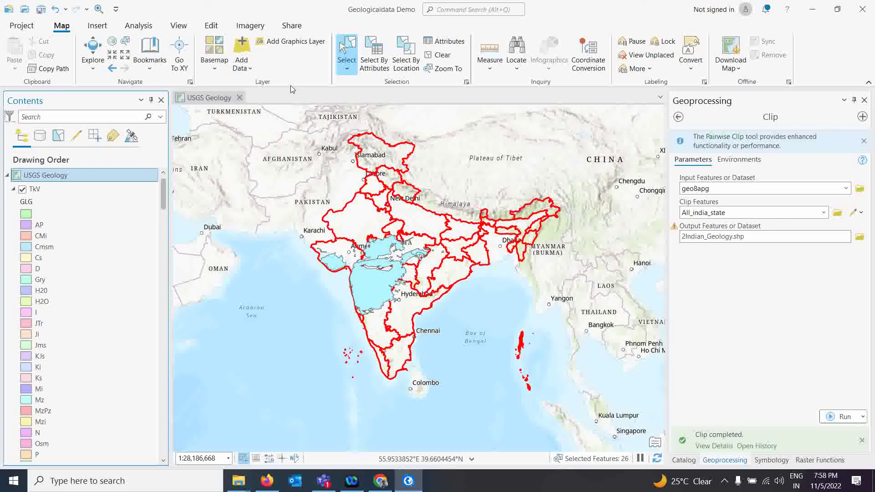
- Insert a new map into the project and return from the Clip tool to the geoprocessing tool list
left_click(98, 26)
left_click(15, 66)
left_click(20, 89)
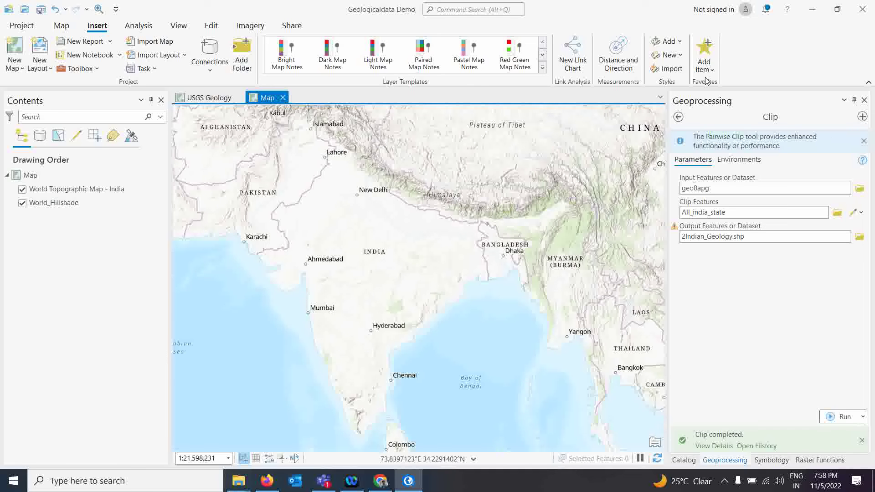
left_click(678, 117)
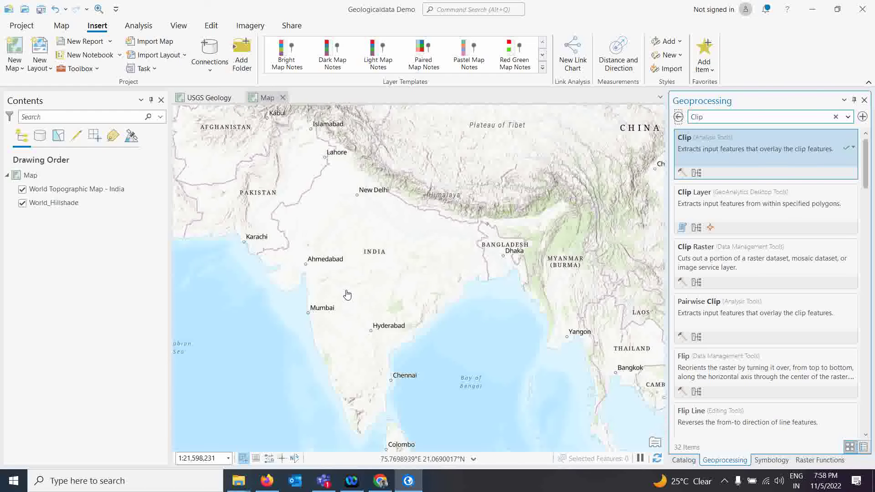
- Open the new map's properties and begin its name with Bhuk
right_click(31, 176)
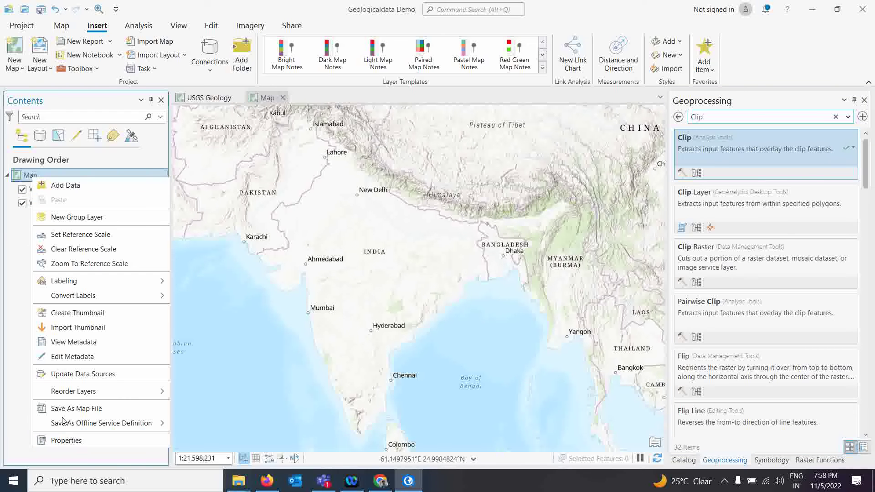
left_click(62, 441)
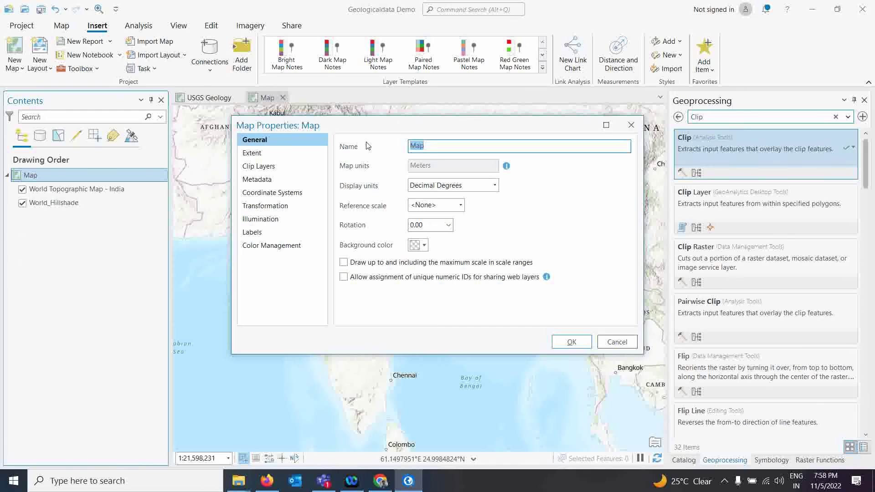
type("Bhuk")
- Switch to Chrome and check the spelling of Bhukosh on the Geological Survey of India portal page
left_click(379, 482)
left_click(200, 9)
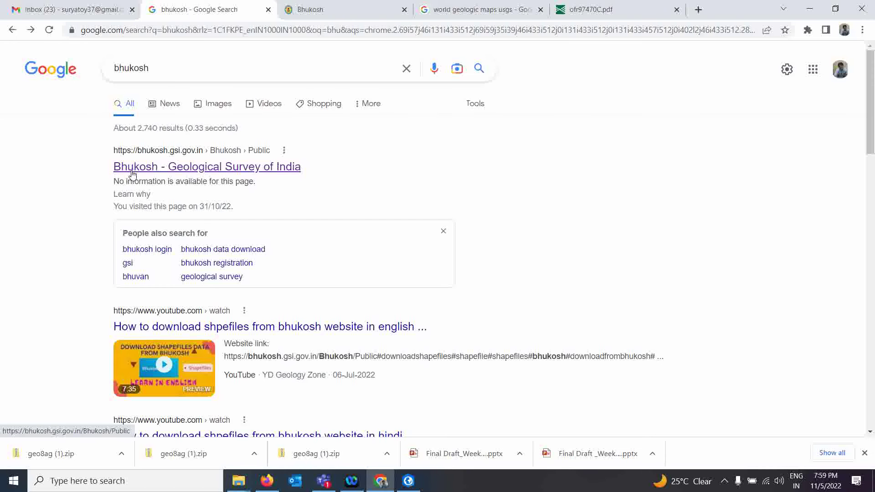
left_click(334, 10)
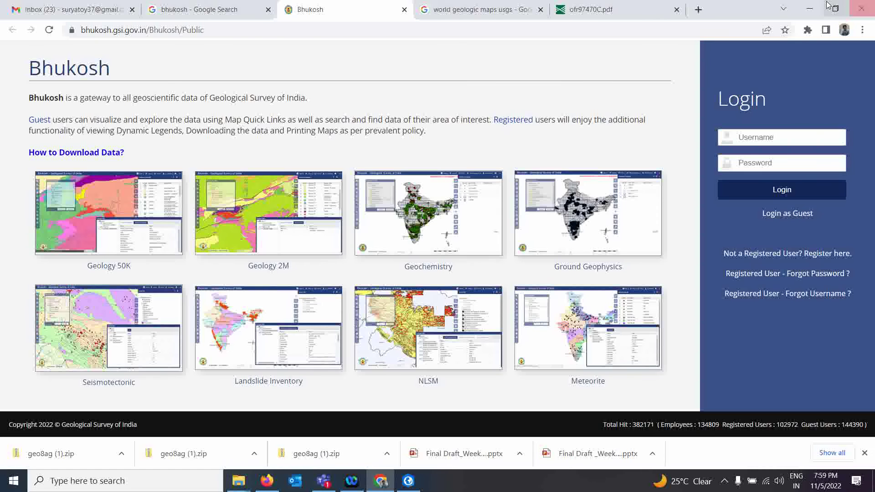
left_click(810, 8)
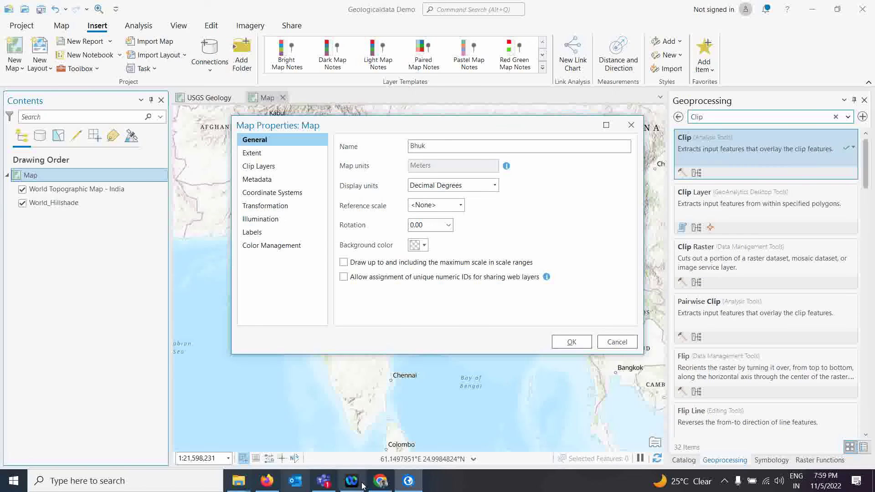
left_click(378, 484)
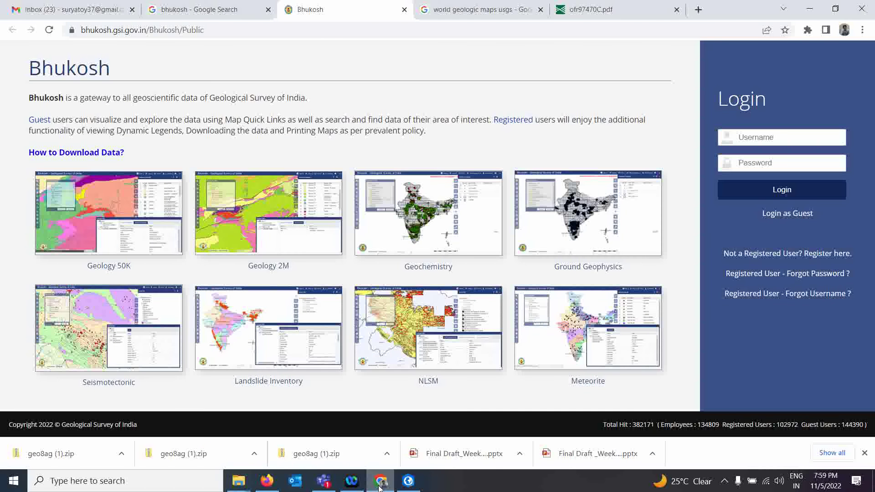
left_click(379, 484)
- Rename the new map as Bhukosh GSI data in its properties
left_click_drag(433, 145, 400, 149)
type("Bukh")
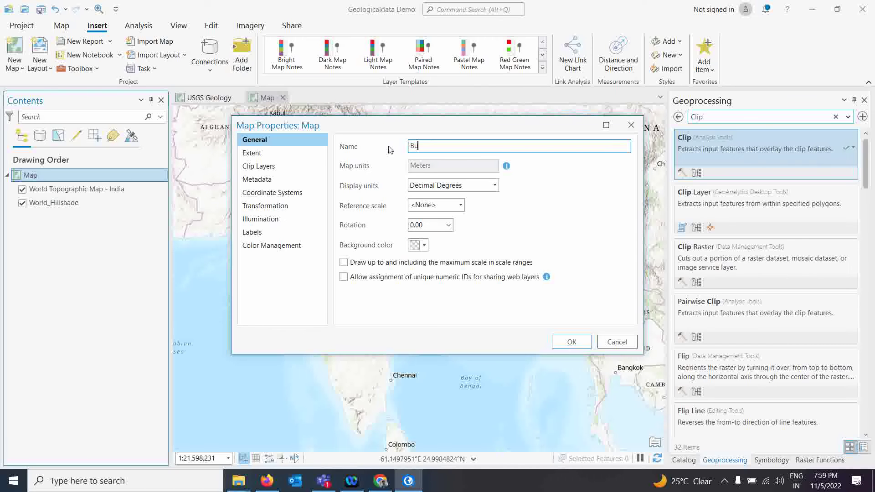
left_click(382, 485)
left_click(382, 485)
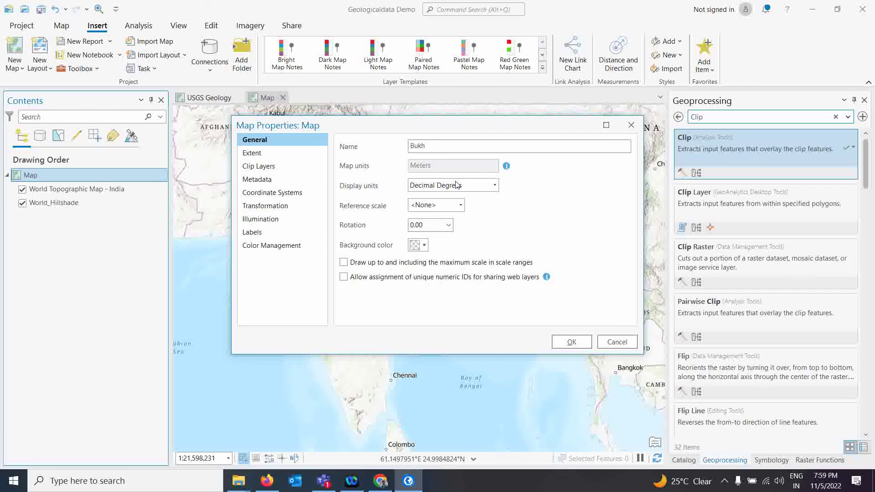
left_click(432, 149)
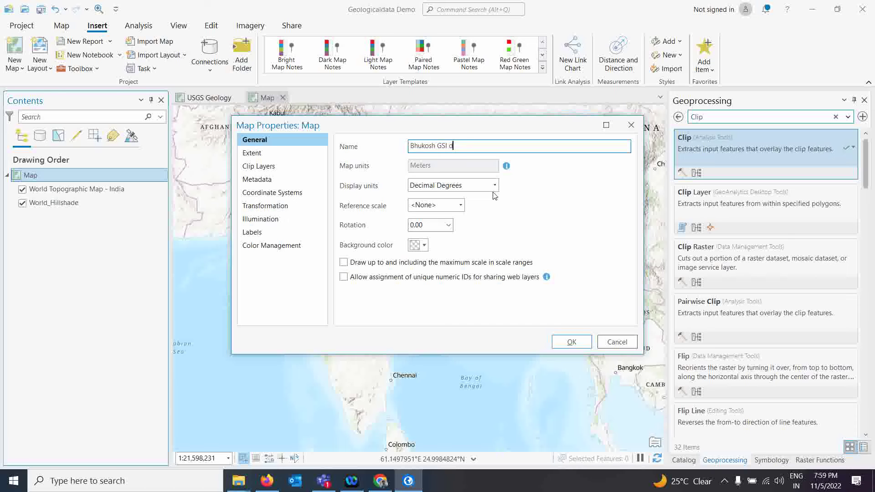
left_click(570, 343)
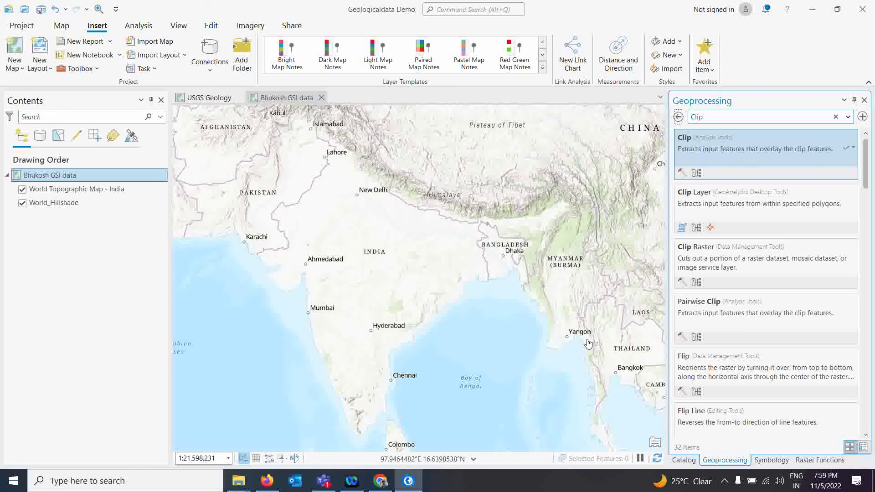
- Switch to File Explorer and examine the files in the Bhukosh data folder inside Indian Geololocal data Final
mouse_move(252, 487)
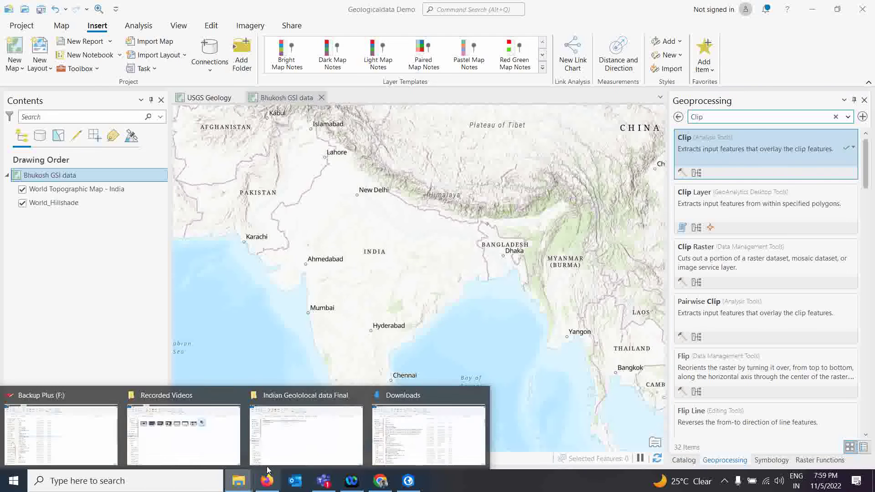
left_click(312, 444)
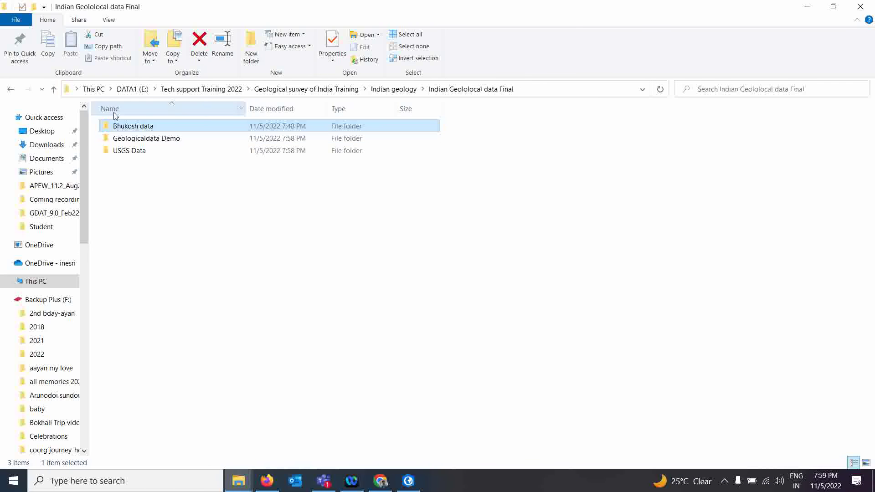
double_click(133, 127)
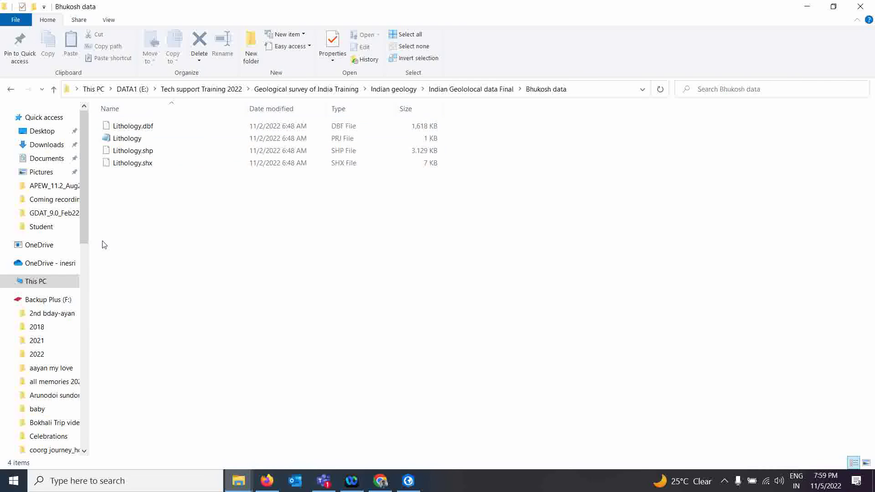
left_click(807, 6)
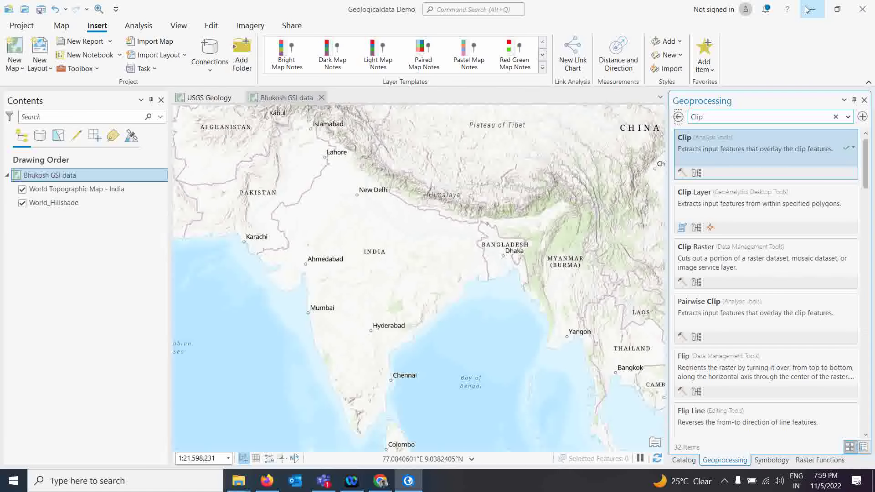
left_click(806, 6)
left_click(123, 481)
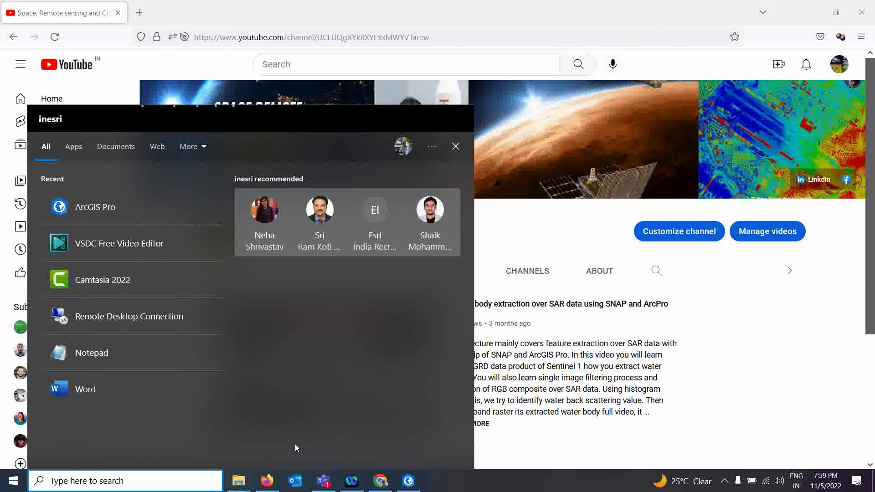
type("vs")
left_click(155, 209)
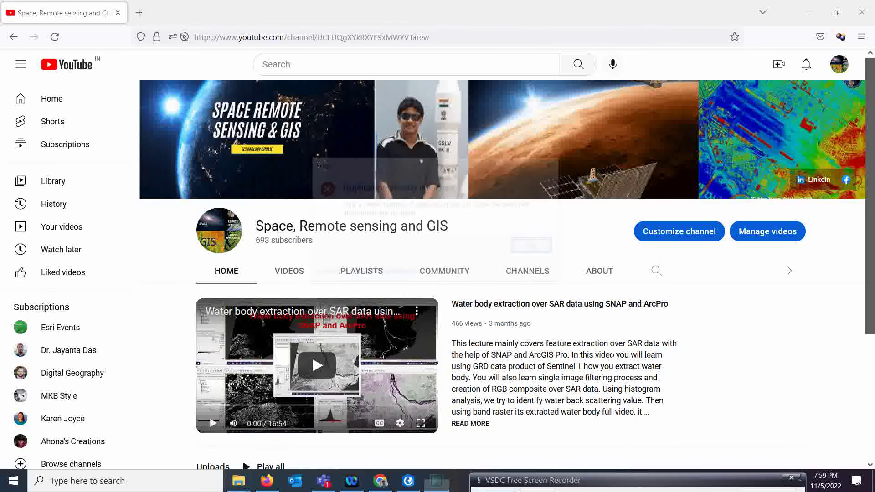
mouse_move(543, 469)
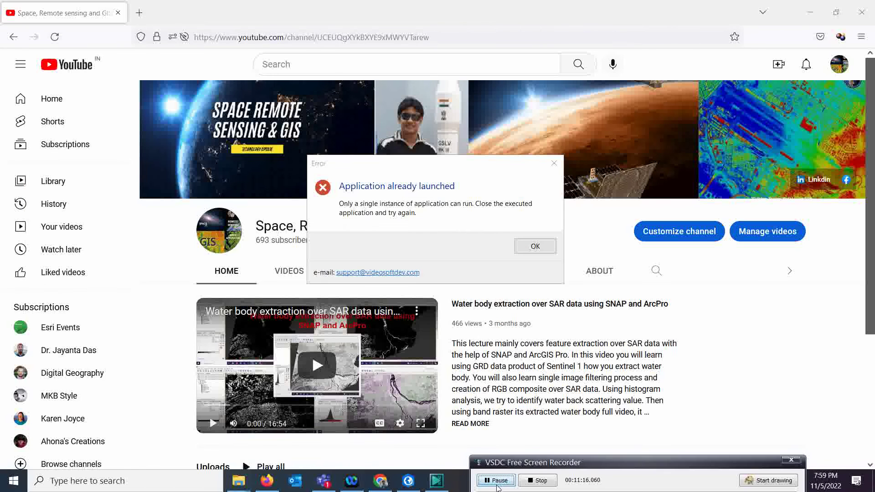
key("Return")
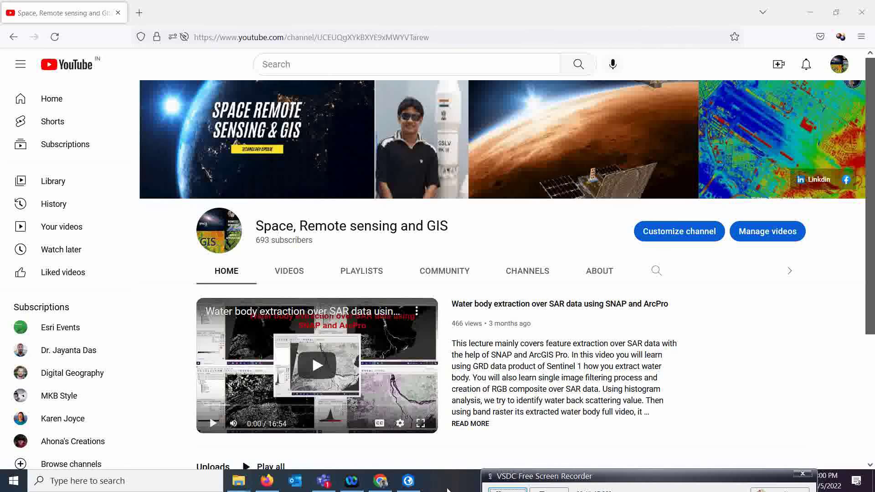
left_click(409, 481)
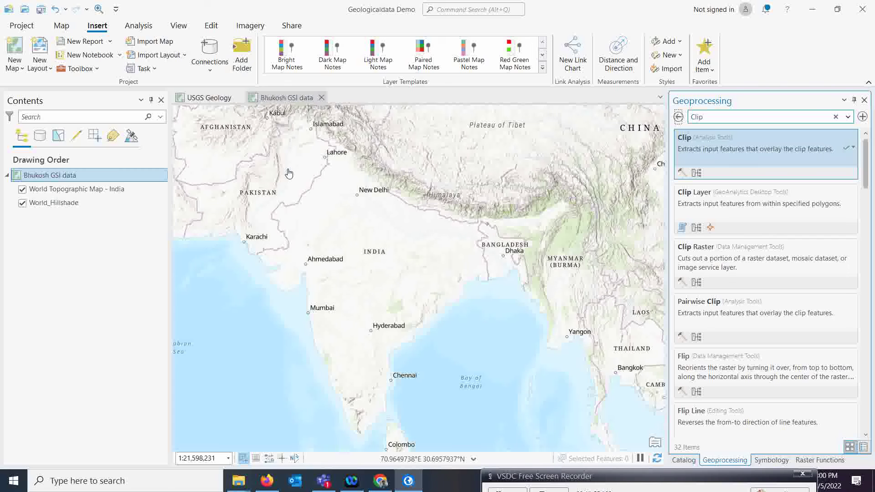
- Start adding data to the Bhukosh GSI data map and browse to Tech support Training 2022 > Geological survey of India Training on DATA1 (E:)
left_click(61, 25)
left_click(247, 68)
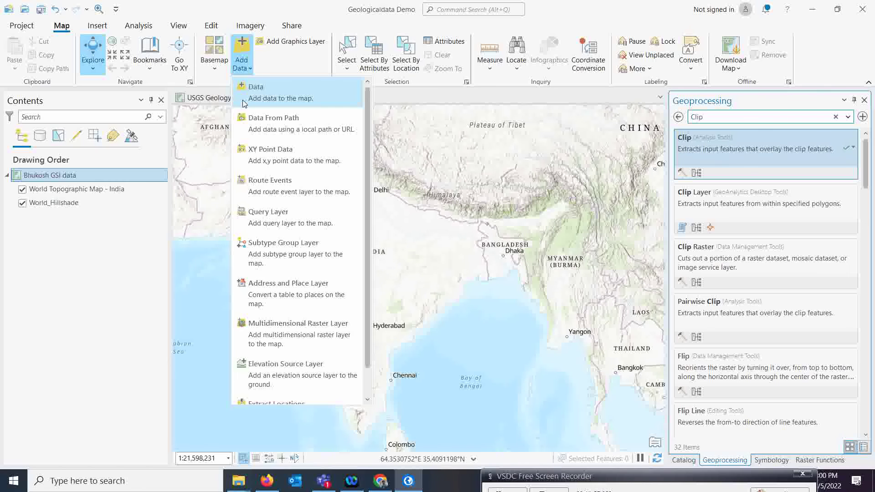
left_click(245, 89)
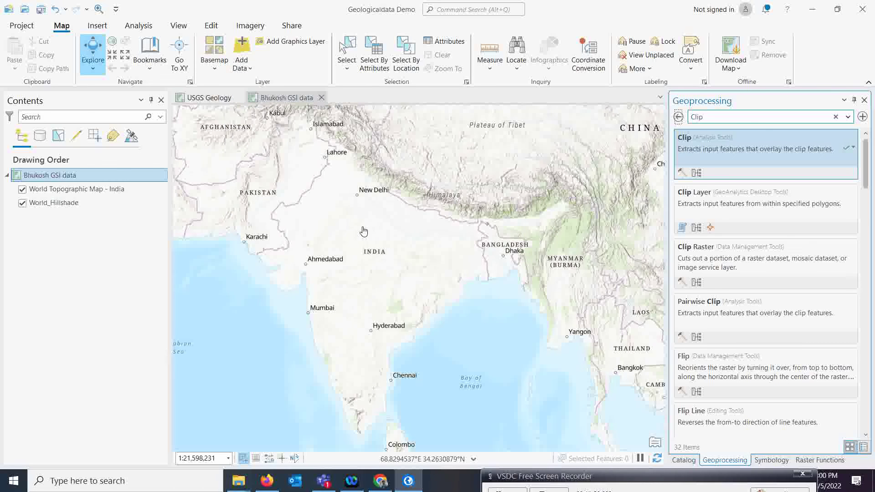
left_click_drag(408, 127, 398, 128)
scroll(338, 284, "down", 1)
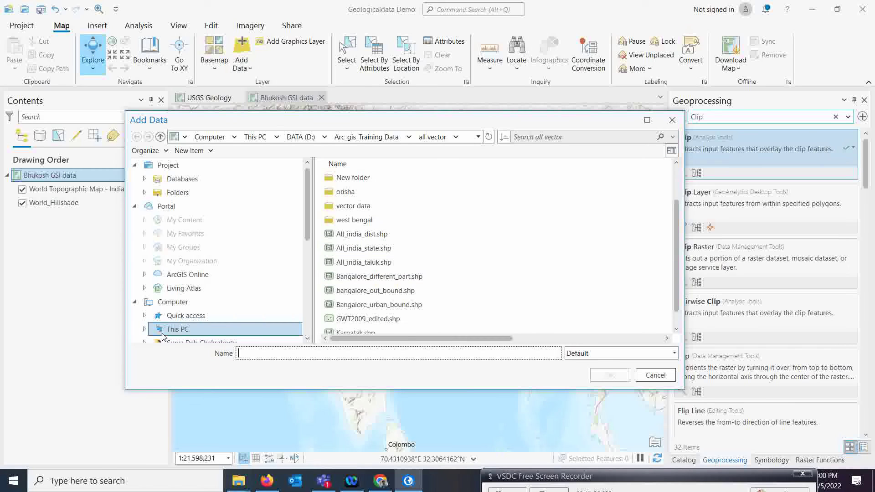
double_click(362, 305)
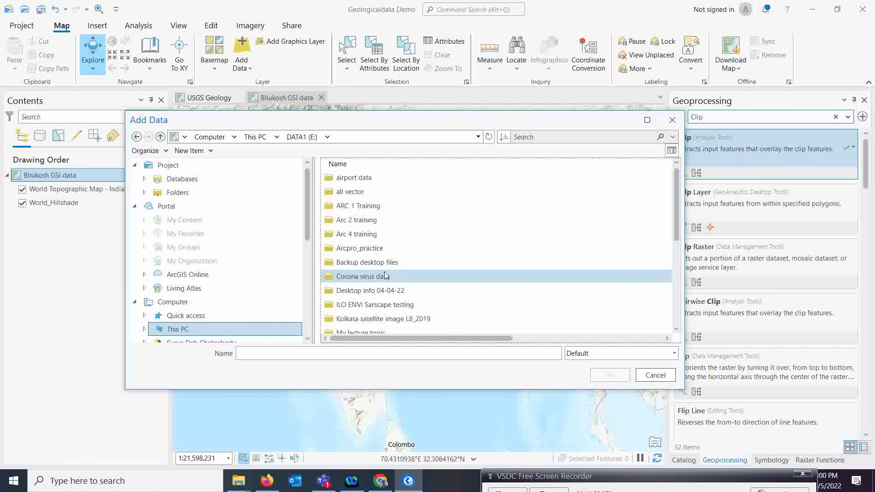
scroll(385, 275, "down", 1)
scroll(446, 275, "down", 2)
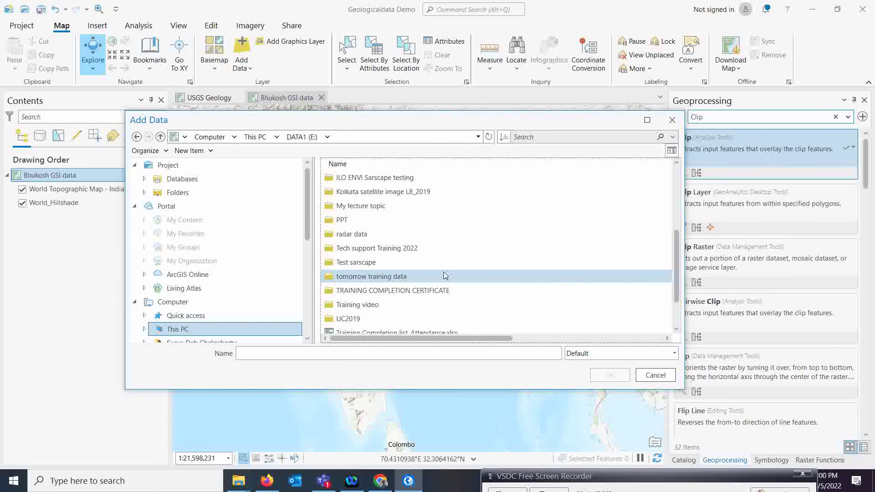
double_click(369, 249)
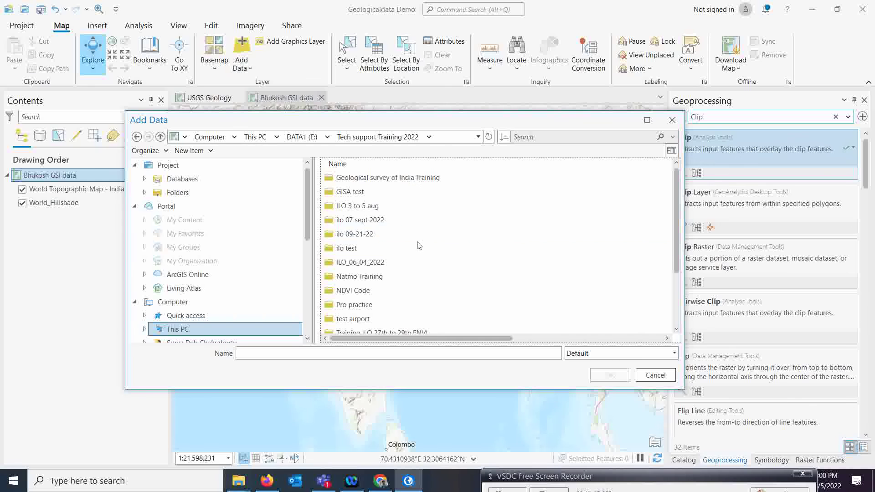
double_click(365, 181)
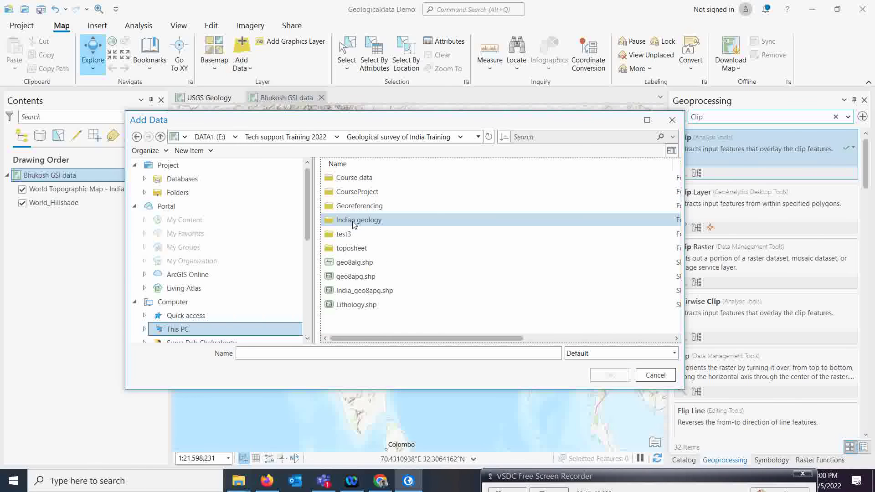
- Add Lithology.shp to the map from Indian geology > Indian Geololocal data Final > Bhukosh data
double_click(398, 220)
double_click(354, 177)
left_click(350, 192)
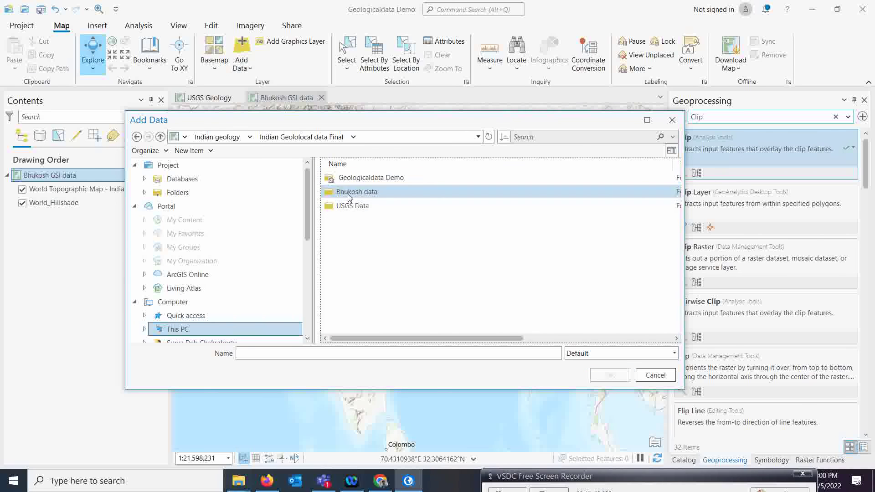
double_click(349, 195)
left_click(354, 178)
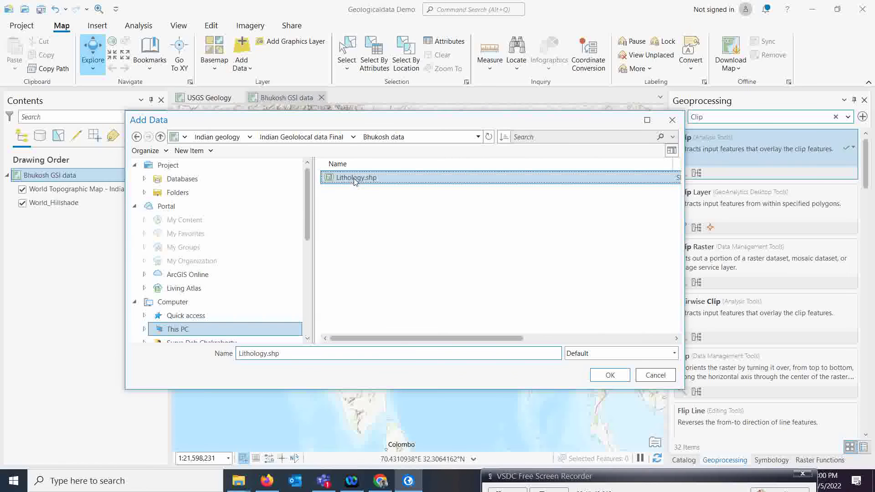
left_click(611, 374)
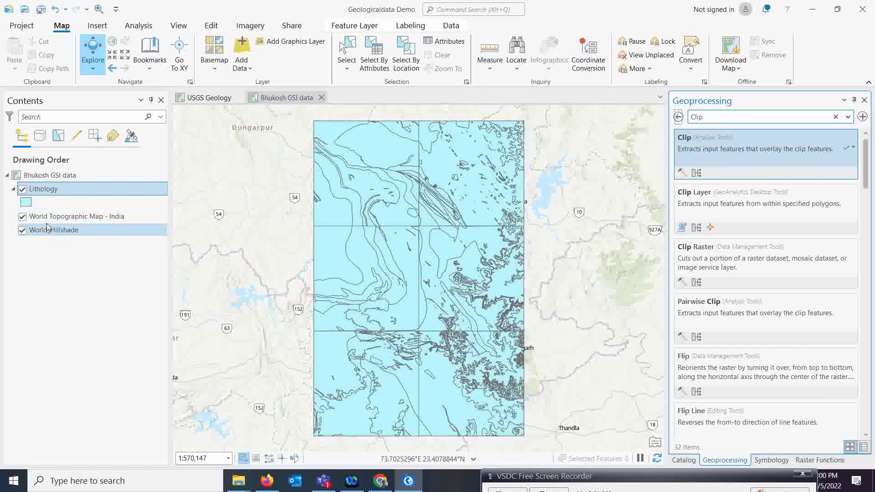
- Change the map's basemap to Terrain with Labels
left_click(214, 67)
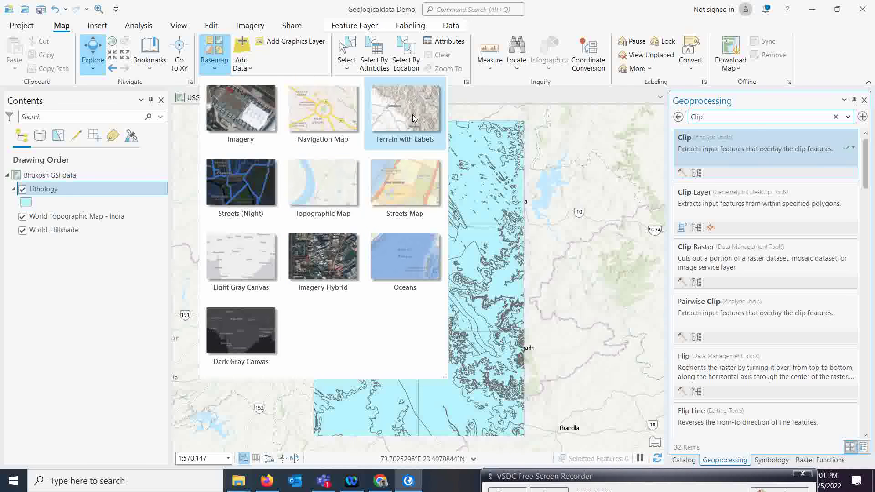
left_click(404, 120)
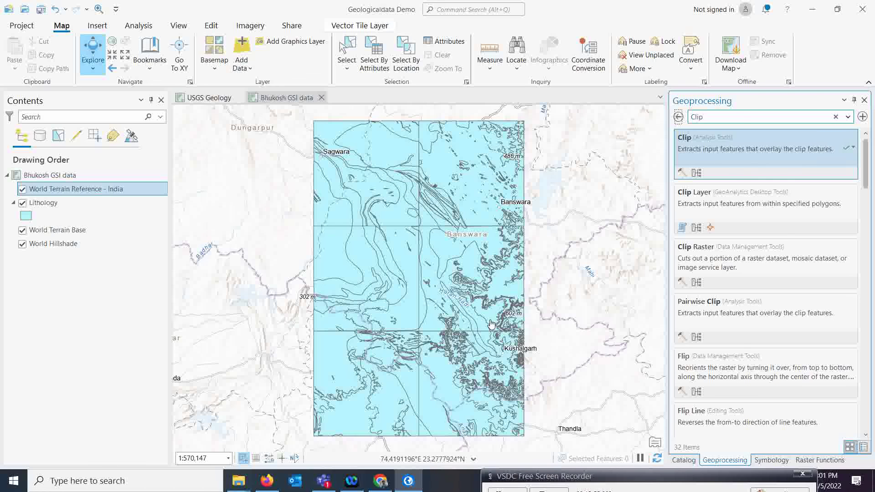
- Symbolize the Lithology layer with unique values based on the LITHOLOGIC field
left_click(38, 211)
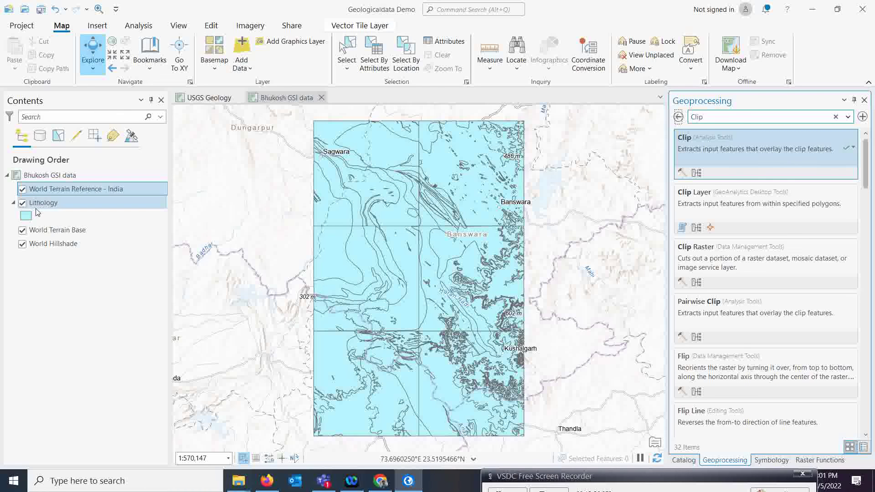
left_click(354, 25)
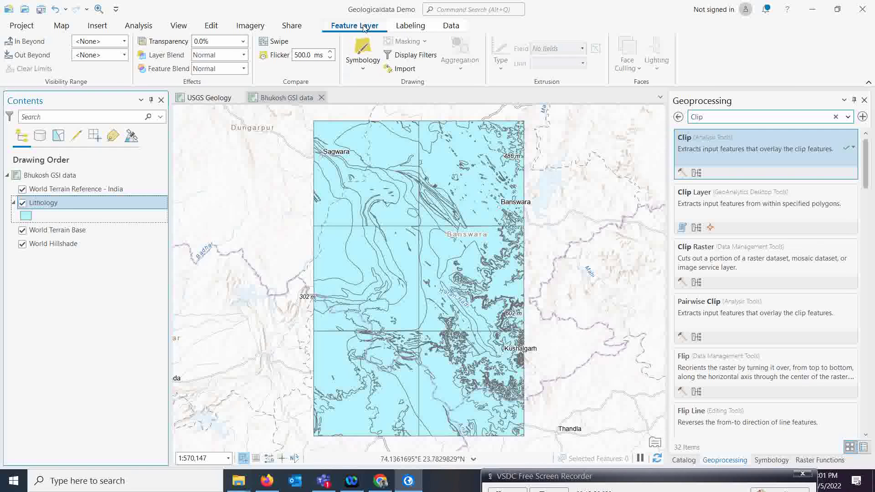
left_click(363, 50)
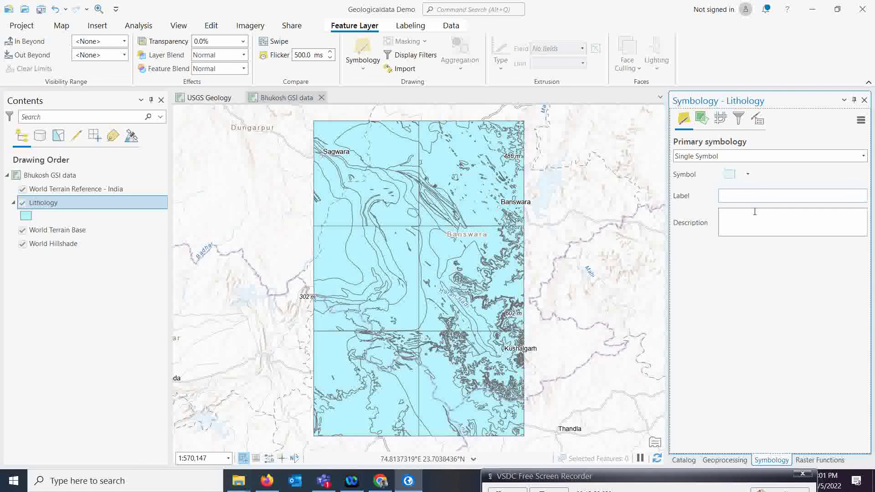
left_click(864, 158)
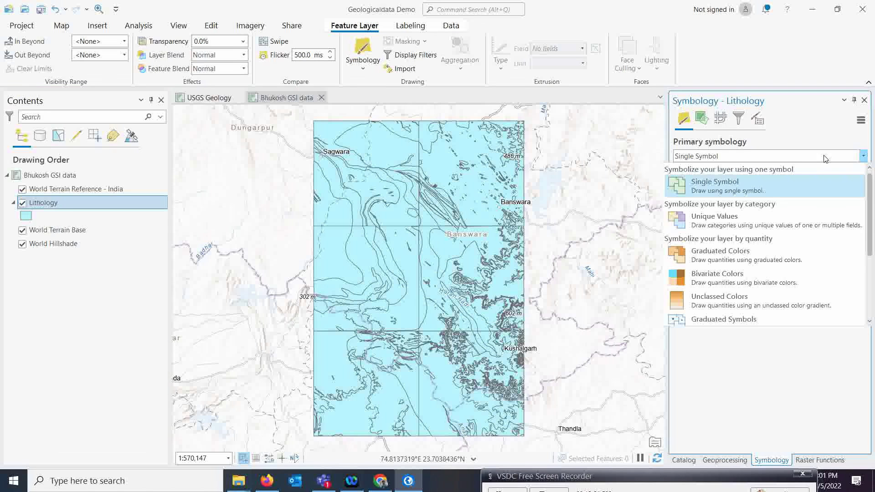
left_click(724, 221)
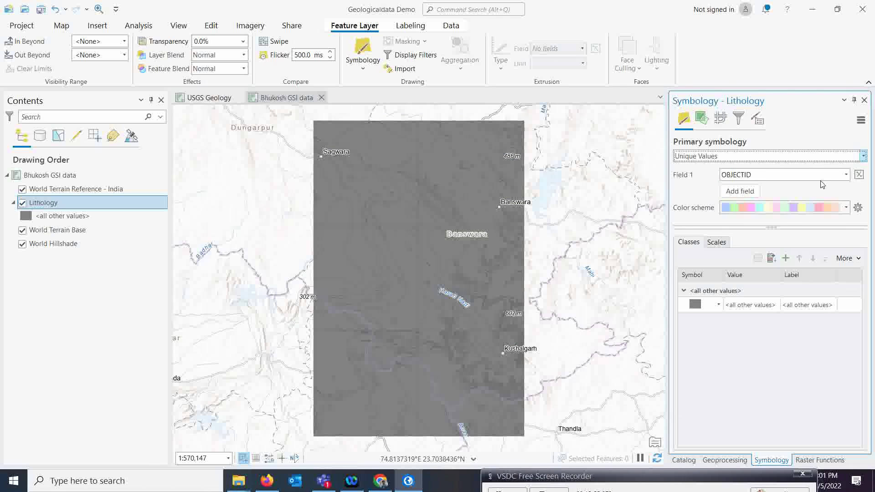
left_click(846, 176)
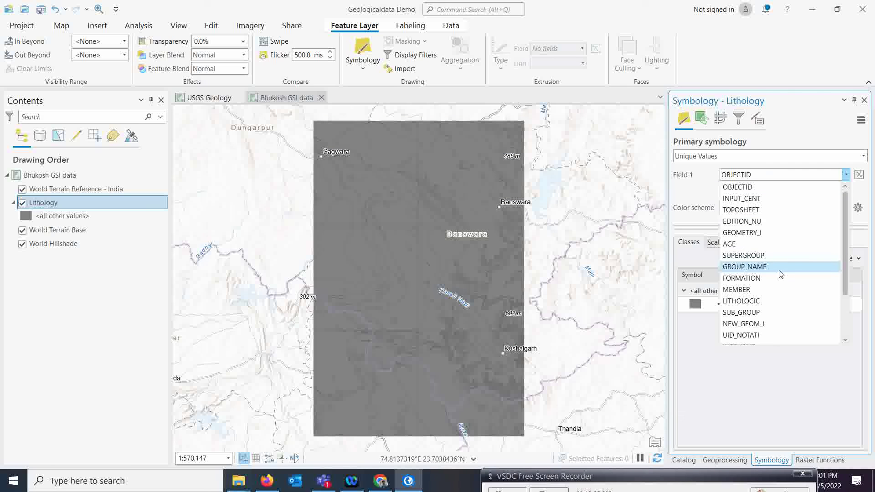
left_click(751, 302)
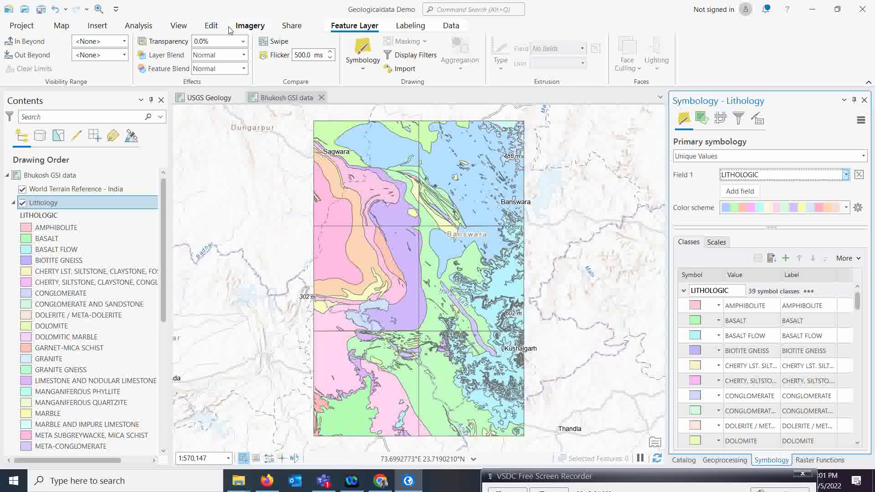
- Select the Lithology features where LITHOLOGIC is equal to BASALT, and clear the selection after viewing it on the map
left_click(61, 27)
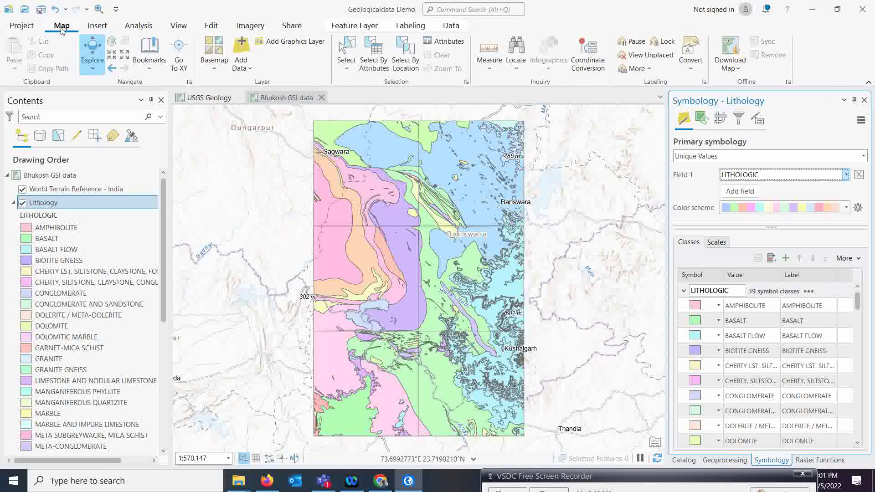
left_click(373, 61)
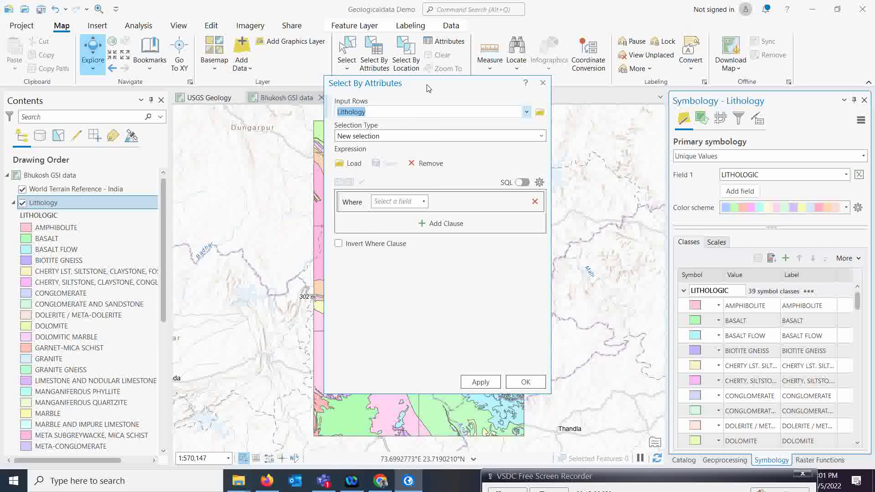
left_click_drag(428, 89, 521, 87)
left_click(517, 200)
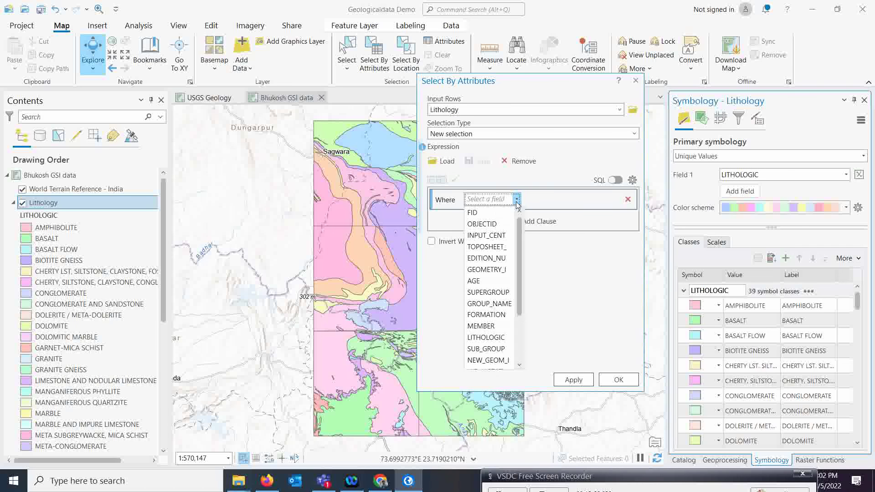
left_click(488, 338)
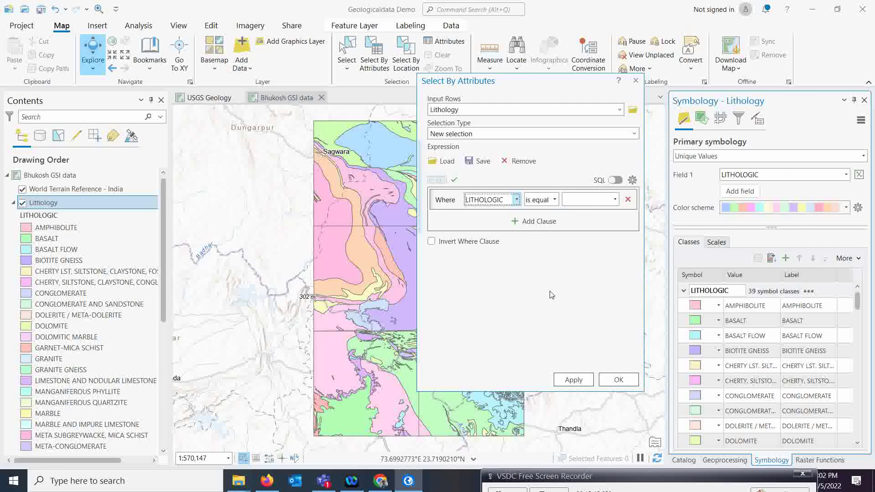
left_click(555, 199)
left_click(614, 209)
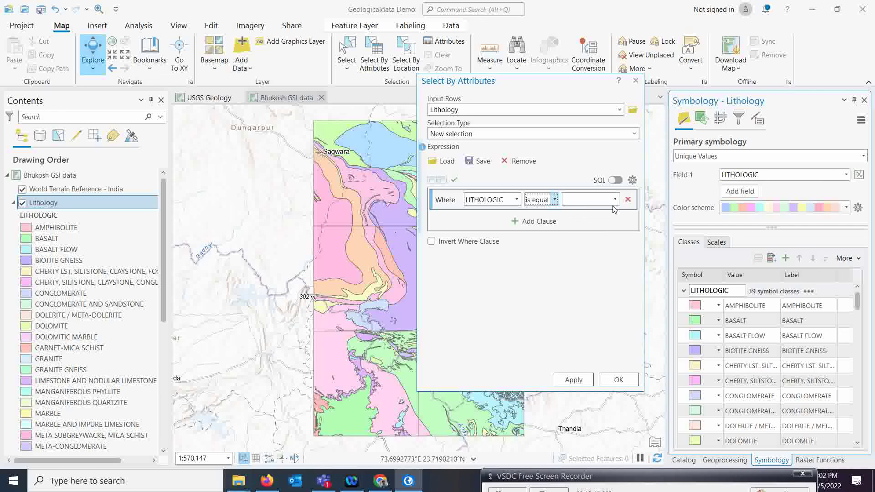
left_click(615, 203)
left_click(577, 224)
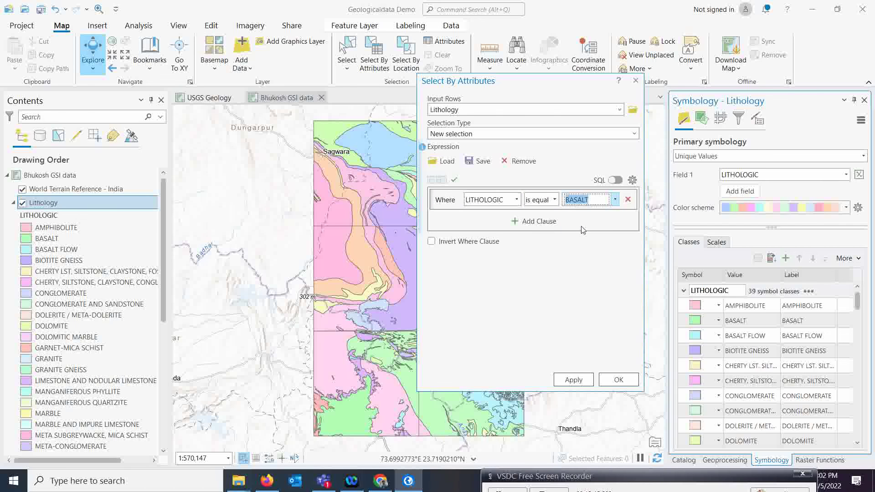
left_click(612, 384)
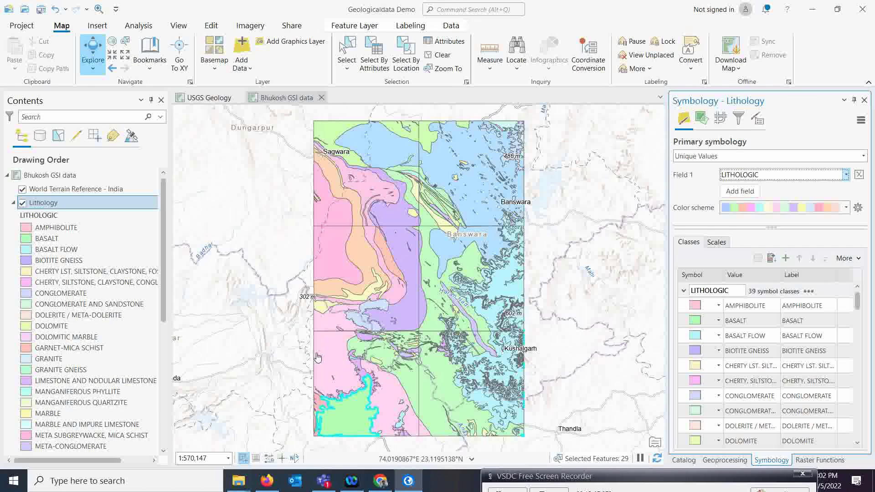
left_click(437, 56)
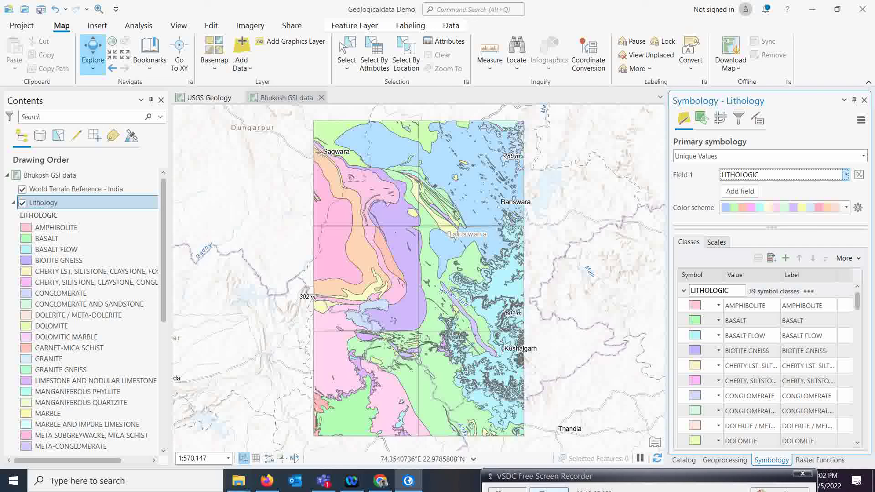
mouse_move(541, 476)
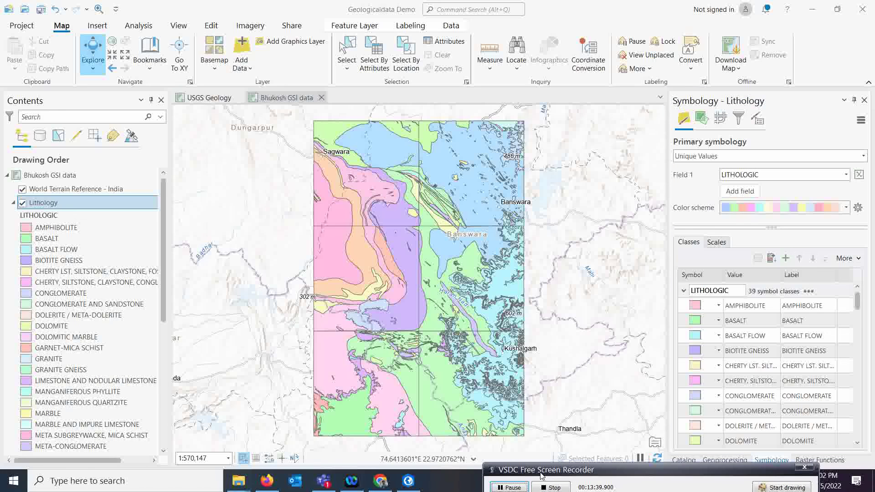
left_click_drag(542, 475, 554, 485)
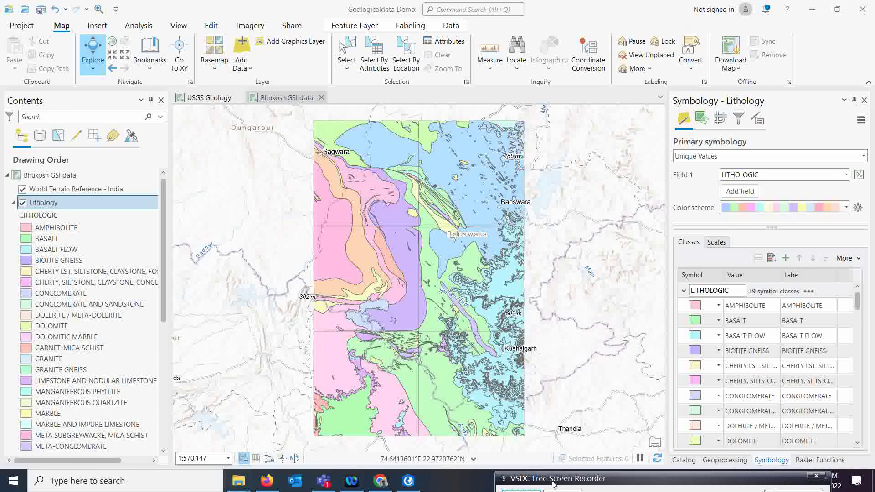